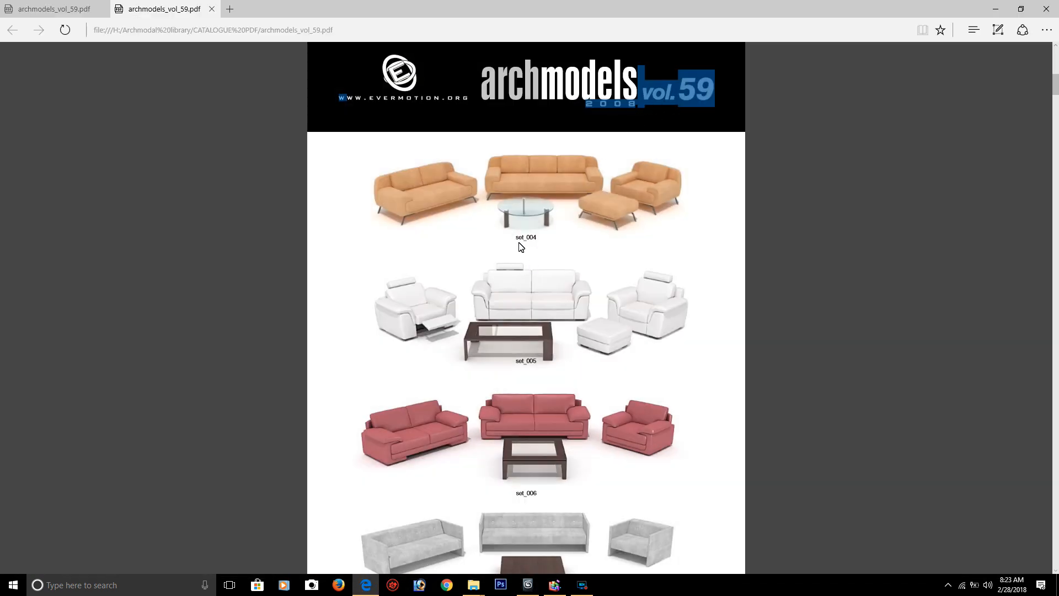
- Switch to 3ds Max and delete the selected coffee table from the scene
{"action": "left_click", "coordinate": [993, 10]}
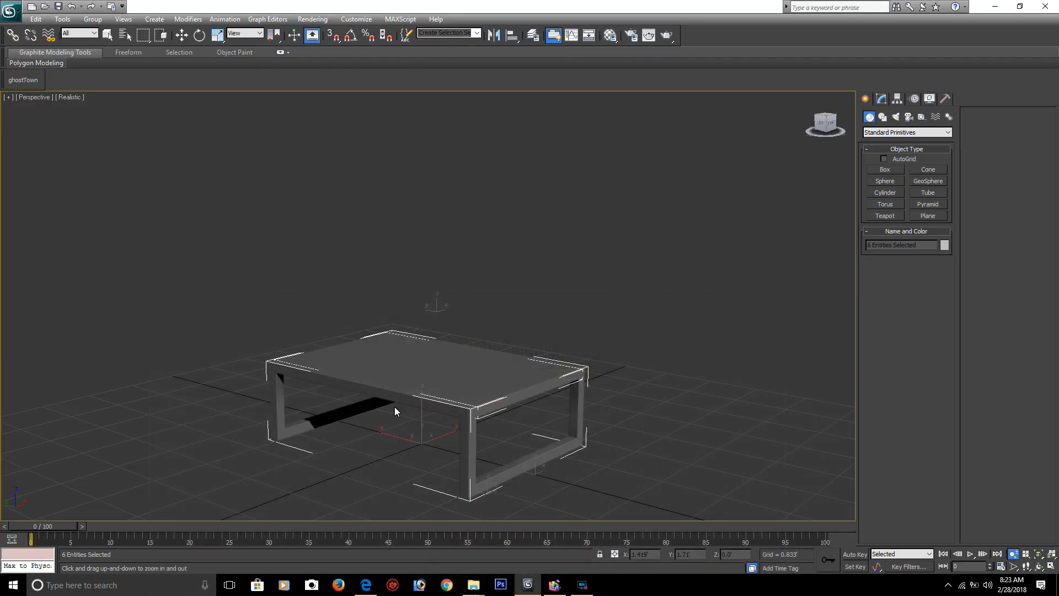
{"action": "key", "text": "Delete"}
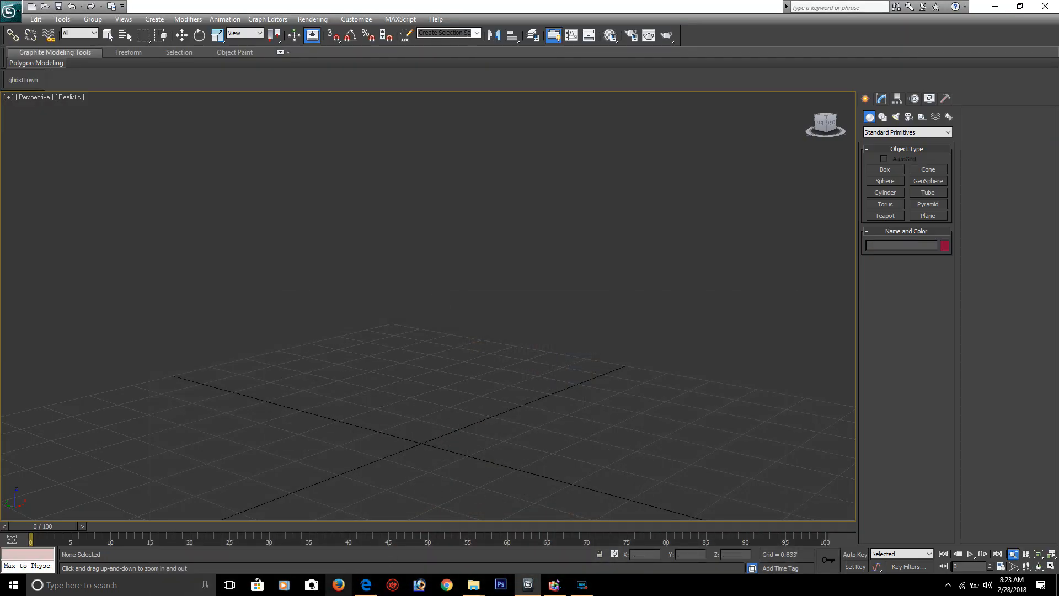
- Switch to the Models folder in File Explorer, open its renders folder and view the image of the pink sofa, 026
{"action": "left_click", "coordinate": [457, 532]}
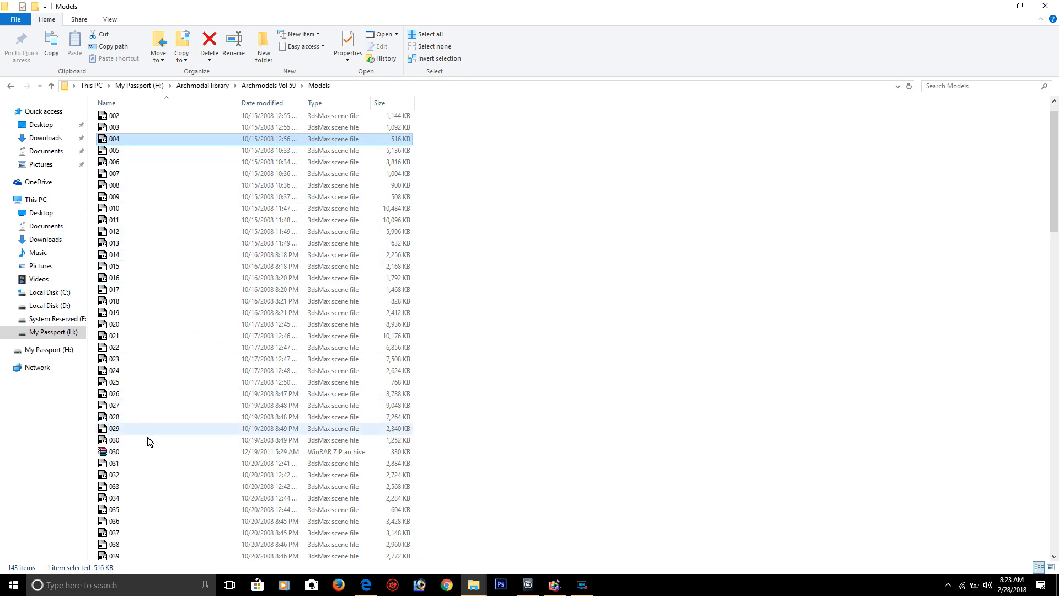
{"action": "scroll", "coordinate": [120, 130], "scroll_direction": "up", "scroll_amount": 1}
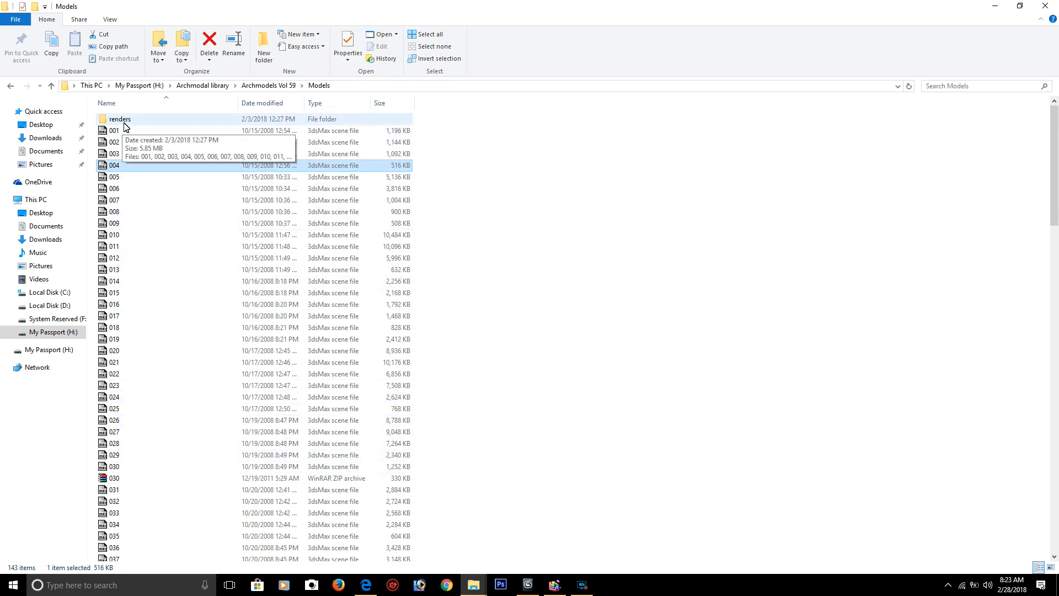
{"action": "double_click", "coordinate": [120, 119]}
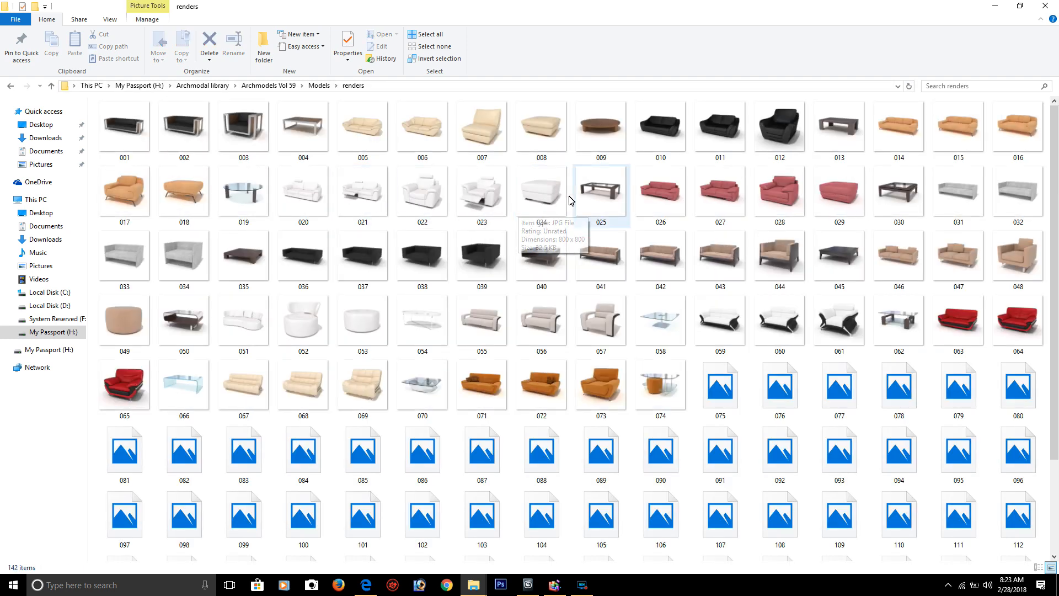
{"action": "left_click", "coordinate": [298, 149]}
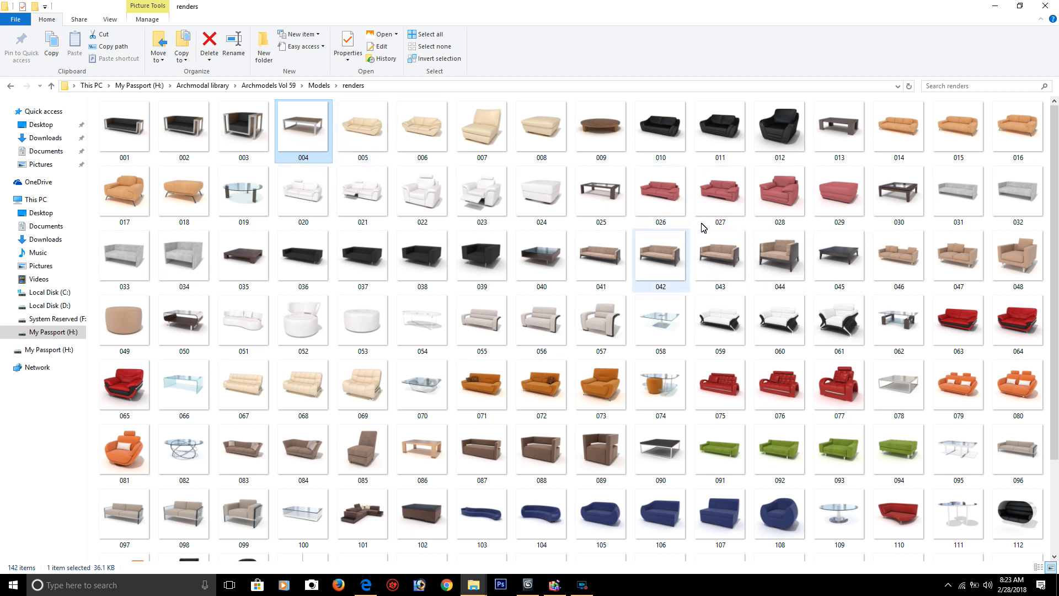
{"action": "left_click", "coordinate": [665, 209]}
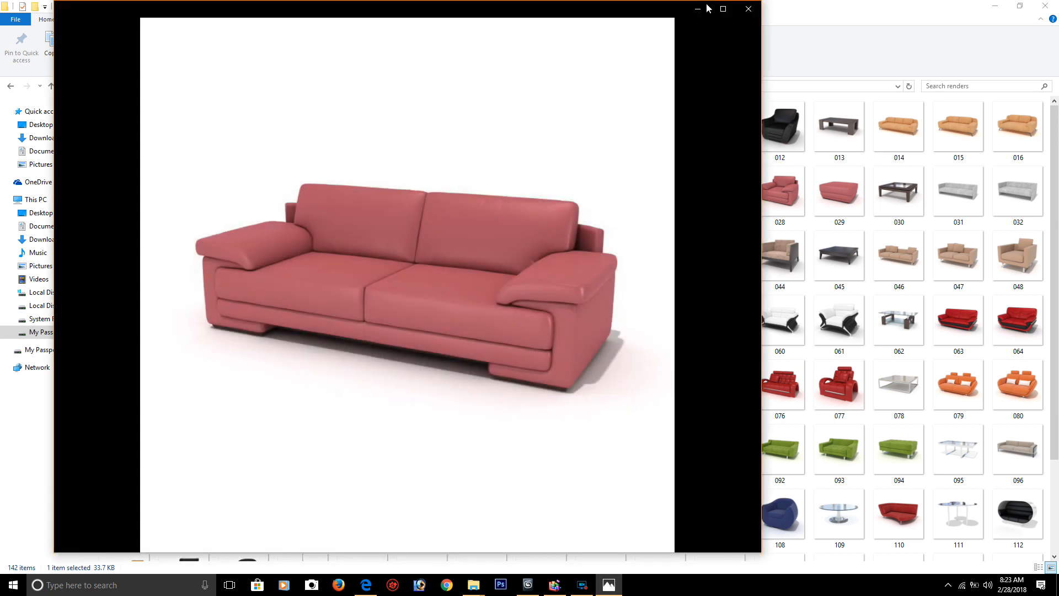
{"action": "left_click", "coordinate": [748, 8]}
- View the render image 065 of the red and black armchair
{"action": "scroll", "coordinate": [493, 389], "scroll_direction": "down", "scroll_amount": 2}
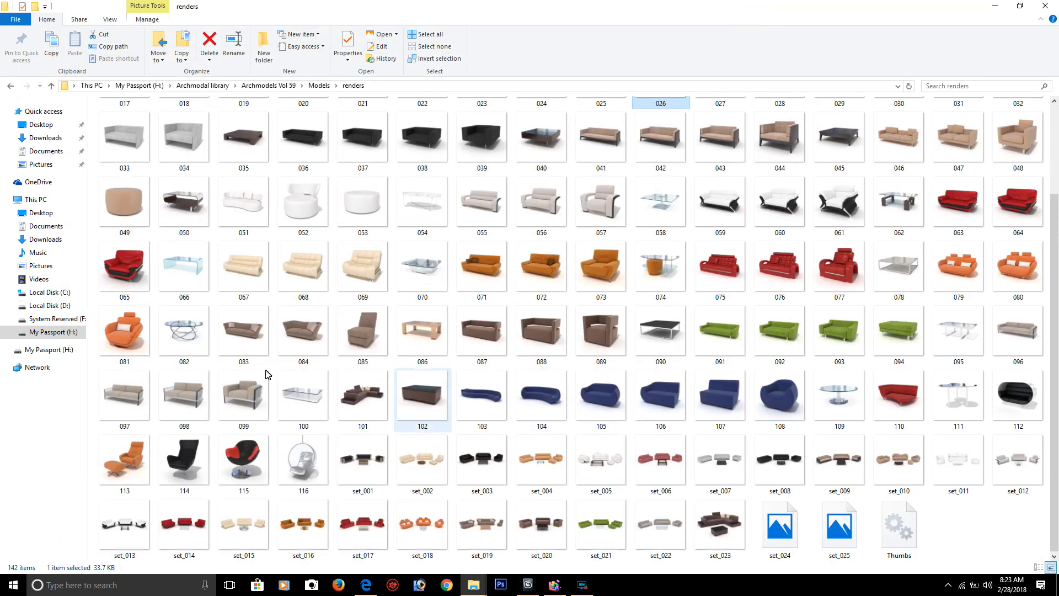
{"action": "left_click", "coordinate": [117, 274]}
{"action": "double_click", "coordinate": [118, 274]}
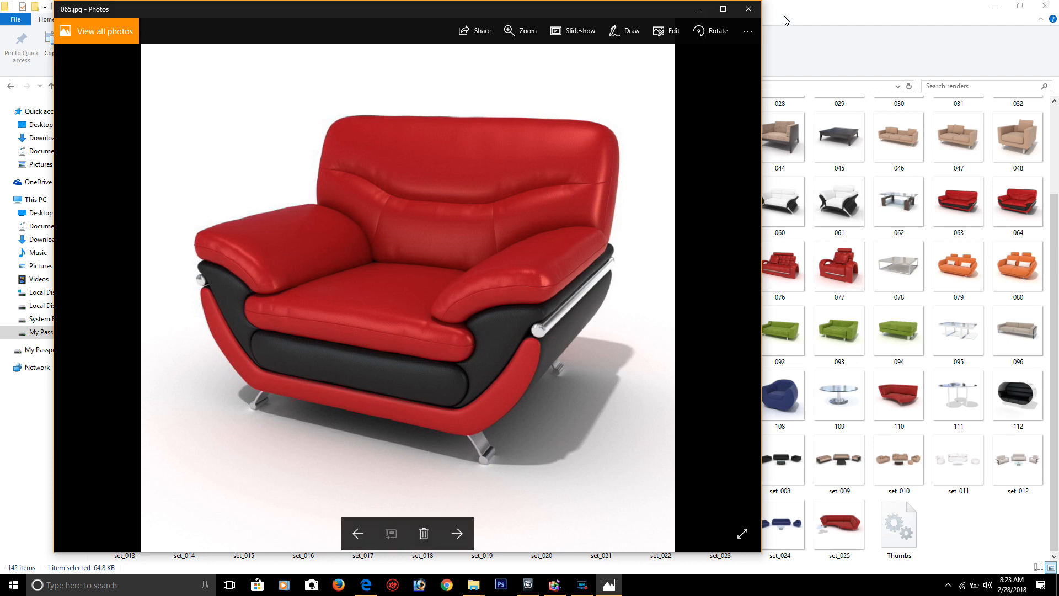
{"action": "left_click", "coordinate": [749, 9]}
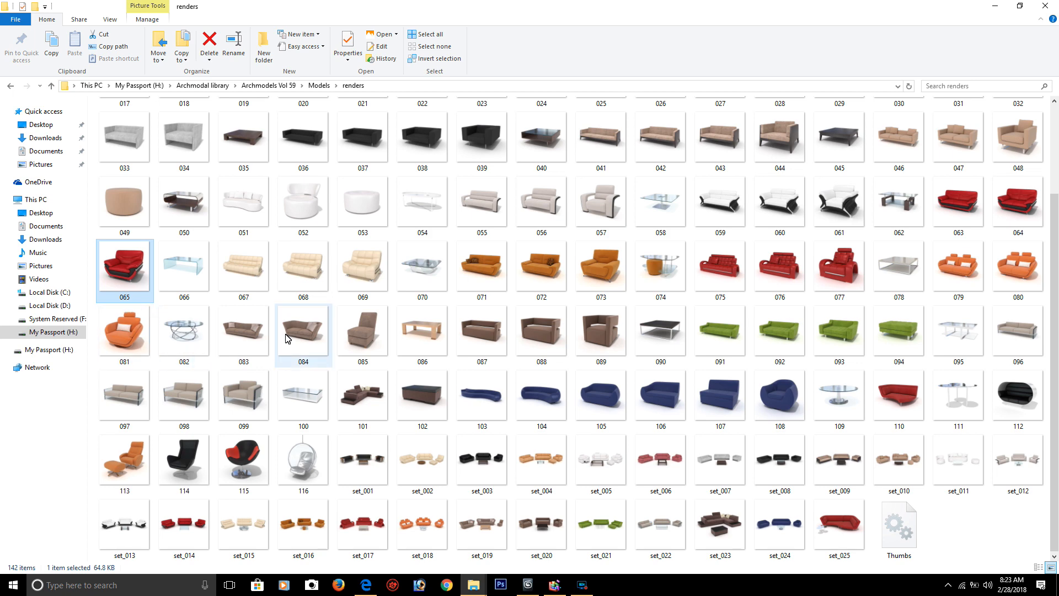
- Return to the Models folder, find scene file 065 and merge it into the open 3ds Max scene
{"action": "key", "text": "alt+Left"}
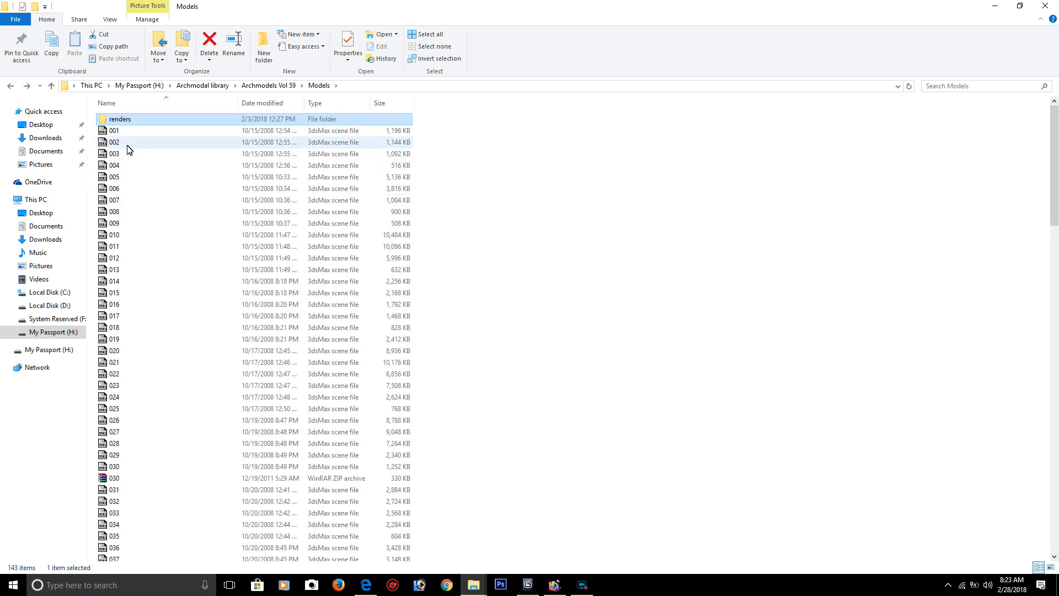
{"action": "left_click", "coordinate": [131, 226]}
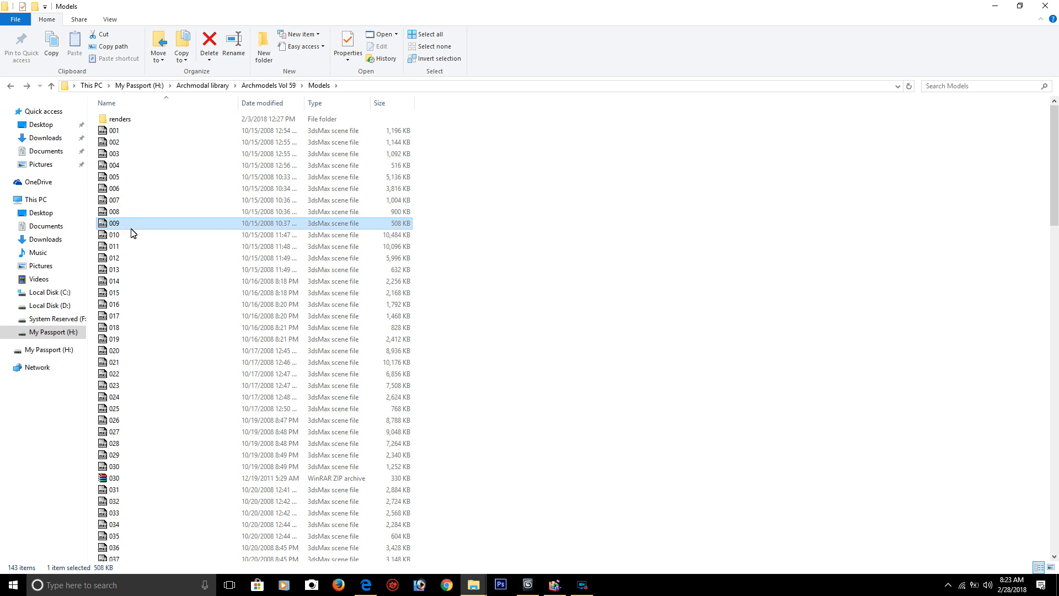
{"action": "type", "text": "065"}
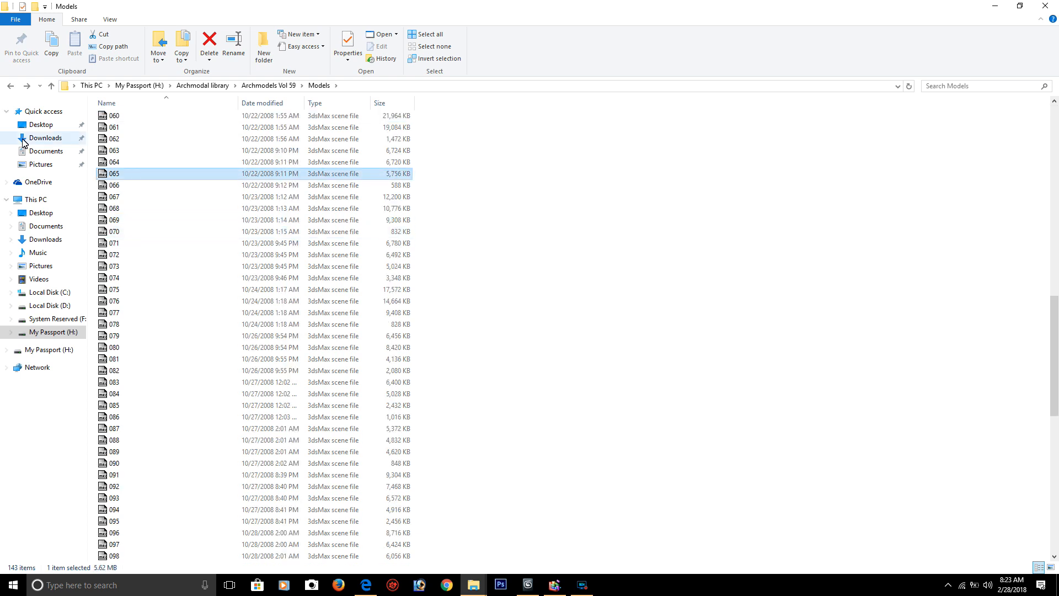
{"action": "left_click_drag", "start_coordinate": [115, 181], "coordinate": [487, 435]}
{"action": "left_click", "coordinate": [501, 452]}
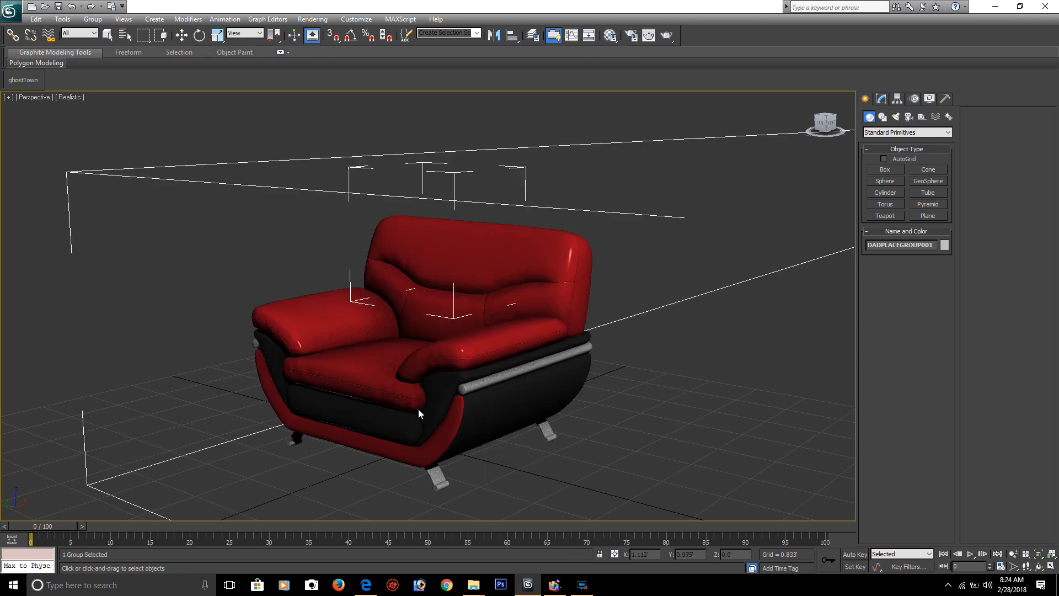
{"action": "middle_click_drag", "start_coordinate": [459, 388], "coordinate": [446, 393], "text": "alt"}
{"action": "key", "text": "z"}
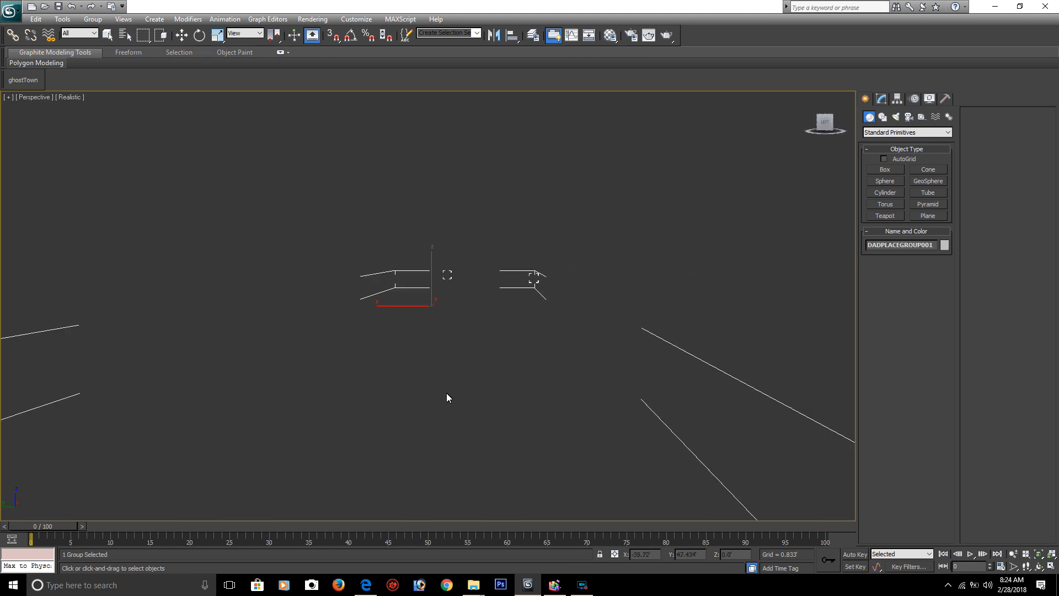
{"action": "middle_click_drag", "start_coordinate": [487, 422], "coordinate": [301, 359], "text": "alt"}
{"action": "key", "text": "ctrl+shift+g"}
{"action": "scroll", "coordinate": [346, 329], "scroll_direction": "down", "scroll_amount": 5}
{"action": "key", "text": "ctrl+z"}
{"action": "key", "text": "ctrl+z"}
{"action": "key", "text": "ctrl+z"}
{"action": "key", "text": "w"}
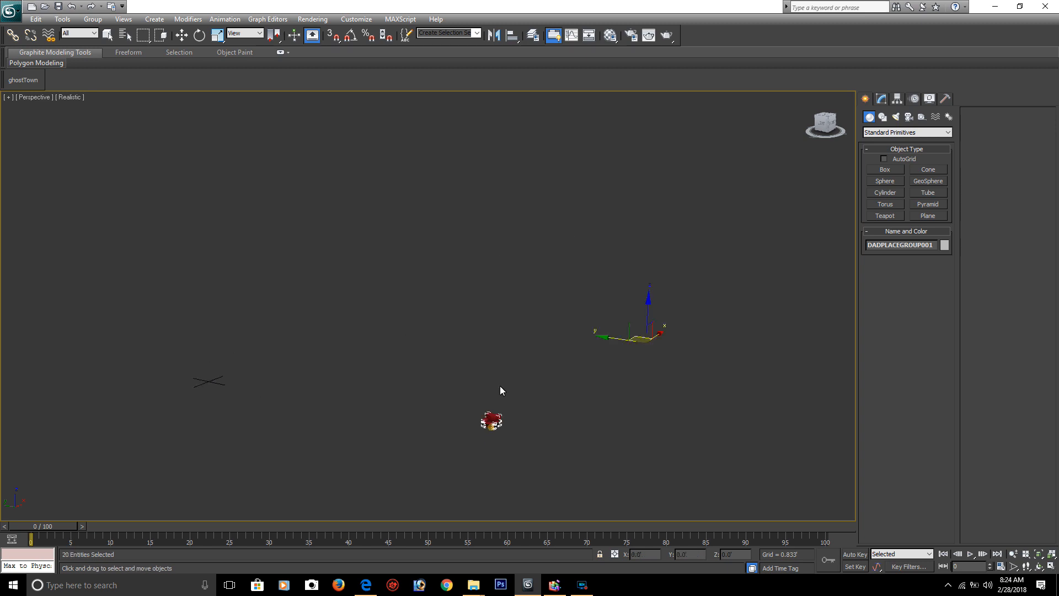
- Select all parts of the red armchair, inspect them up close and delete them from the scene
{"action": "left_click", "coordinate": [556, 425]}
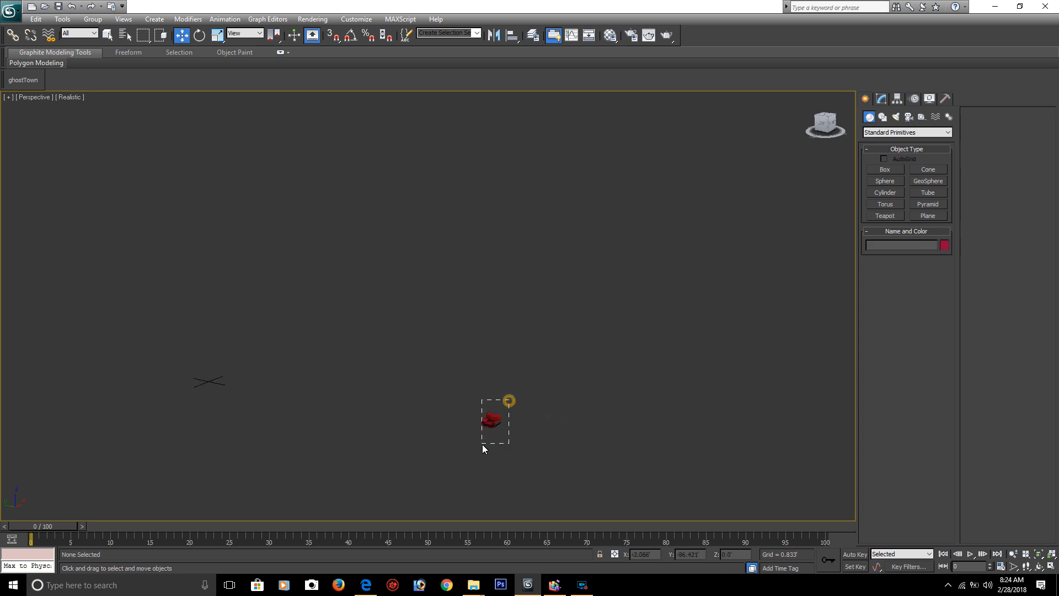
{"action": "left_click_drag", "start_coordinate": [509, 400], "coordinate": [482, 445]}
{"action": "key", "text": "z"}
{"action": "mouse_move", "coordinate": [410, 364]}
{"action": "middle_mouse_down", "text": "alt"}
{"action": "mouse_move", "coordinate": [437, 344]}
{"action": "mouse_move", "coordinate": [488, 359]}
{"action": "mouse_move", "coordinate": [398, 370]}
{"action": "mouse_move", "coordinate": [412, 356]}
{"action": "mouse_move", "coordinate": [395, 367]}
{"action": "mouse_move", "coordinate": [399, 347]}
{"action": "mouse_move", "coordinate": [442, 324]}
{"action": "mouse_move", "coordinate": [471, 325]}
{"action": "mouse_move", "coordinate": [452, 346]}
{"action": "mouse_move", "coordinate": [406, 348]}
{"action": "mouse_move", "coordinate": [514, 337]}
{"action": "mouse_move", "coordinate": [388, 366]}
{"action": "mouse_move", "coordinate": [432, 316]}
{"action": "mouse_move", "coordinate": [367, 357]}
{"action": "mouse_move", "coordinate": [418, 363]}
{"action": "mouse_move", "coordinate": [392, 363]}
{"action": "middle_mouse_up", "text": "alt"}
{"action": "key", "text": "alt+z"}
{"action": "scroll", "coordinate": [385, 365], "scroll_direction": "down", "scroll_amount": 3}
{"action": "scroll", "coordinate": [386, 356], "scroll_direction": "up", "scroll_amount": 2}
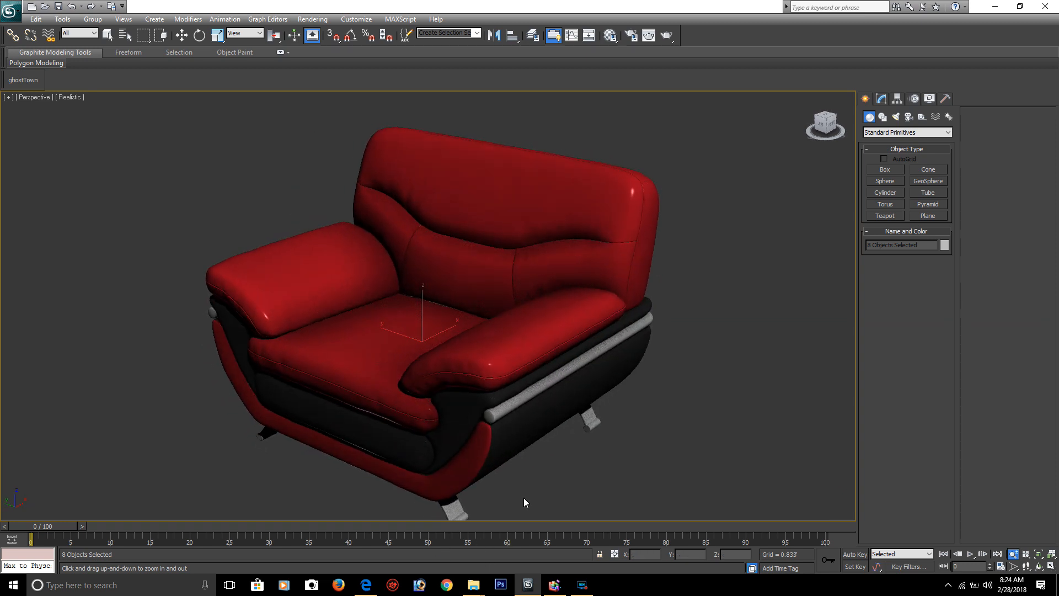
{"action": "key", "text": "w"}
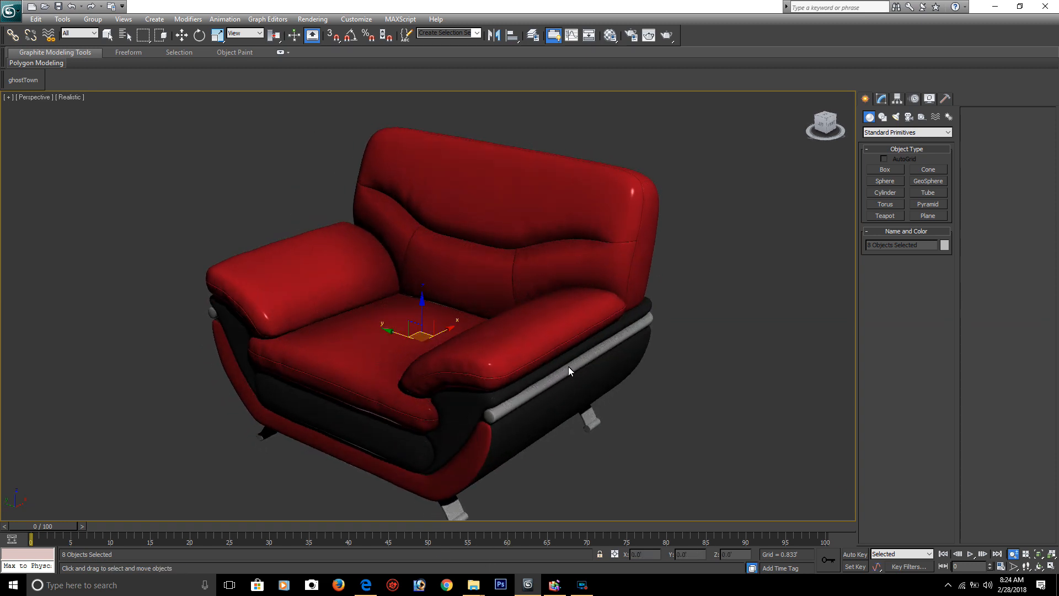
{"action": "key", "text": "Delete"}
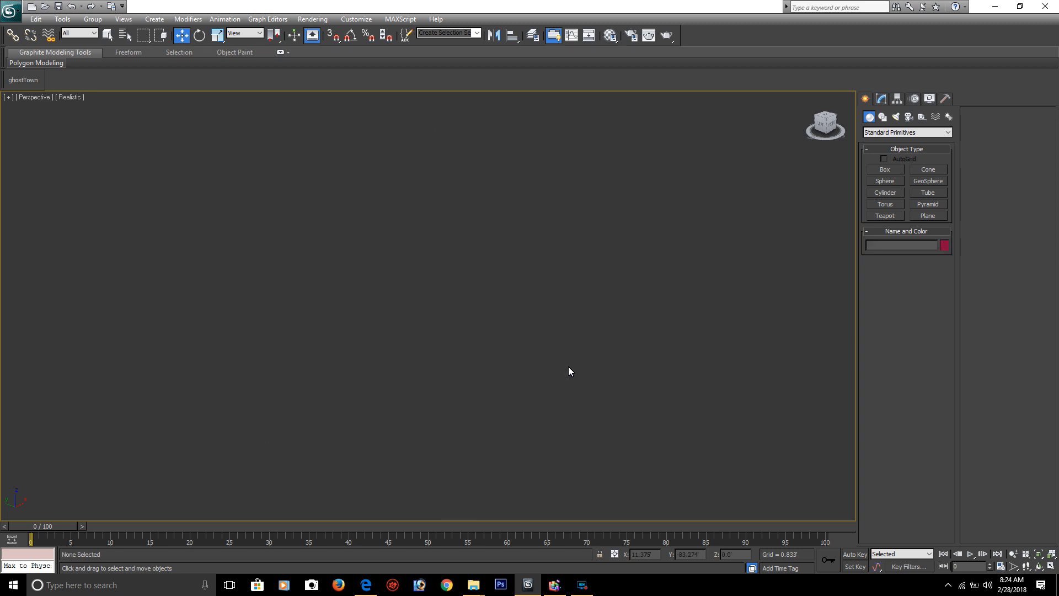
{"action": "key", "text": "g"}
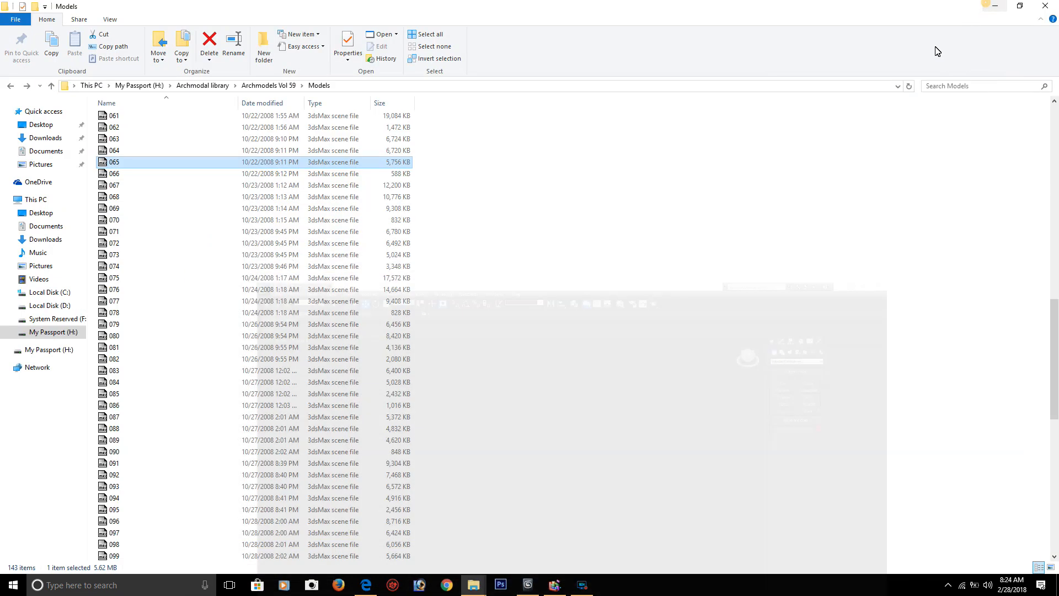
- Switch to the archmodels_vol_59.pdf catalogue and look through the furniture sets up to its first page
{"action": "left_click", "coordinate": [995, 6]}
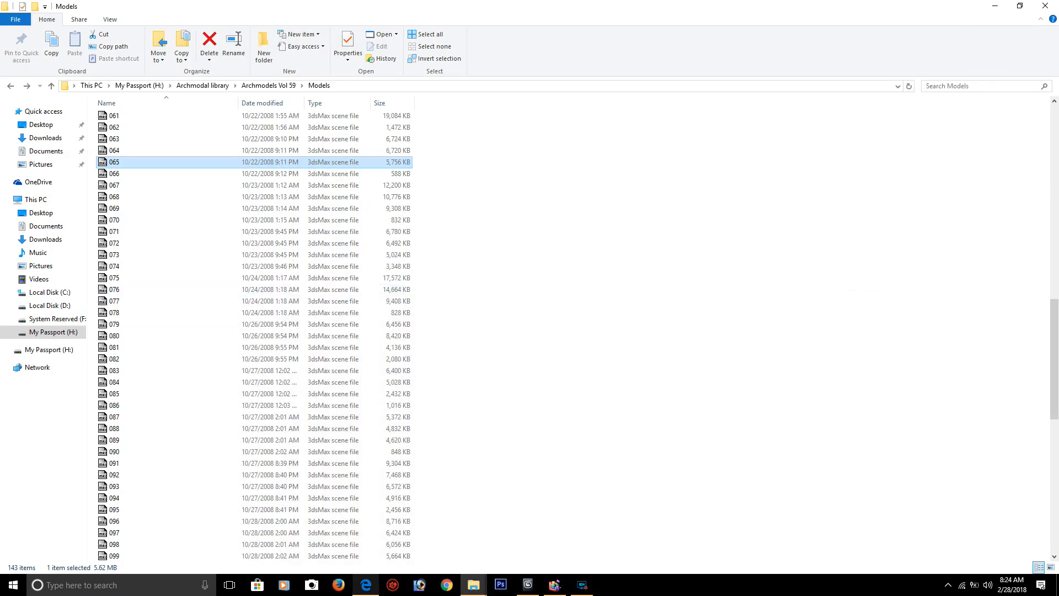
{"action": "left_click", "coordinate": [474, 585]}
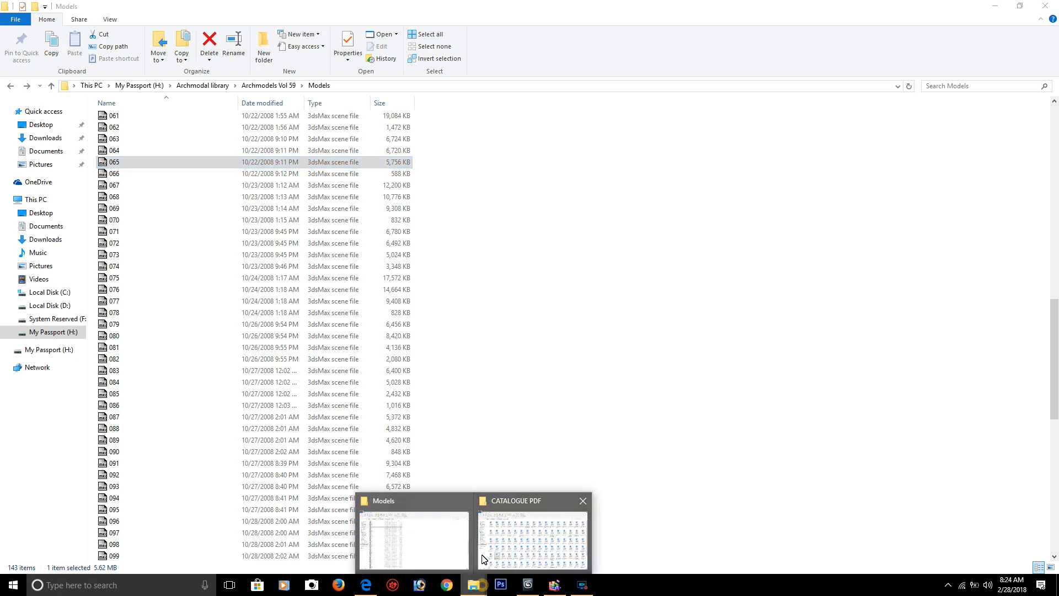
{"action": "left_click", "coordinate": [367, 585]}
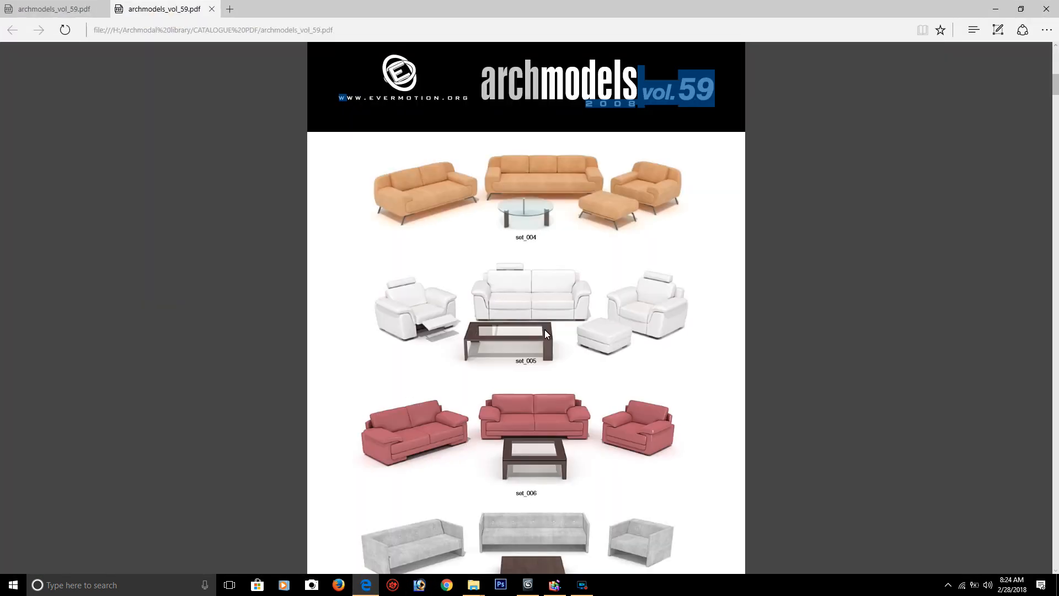
{"action": "scroll", "coordinate": [545, 334], "scroll_direction": "down", "scroll_amount": 2}
{"action": "scroll", "coordinate": [568, 295], "scroll_direction": "up", "scroll_amount": 10}
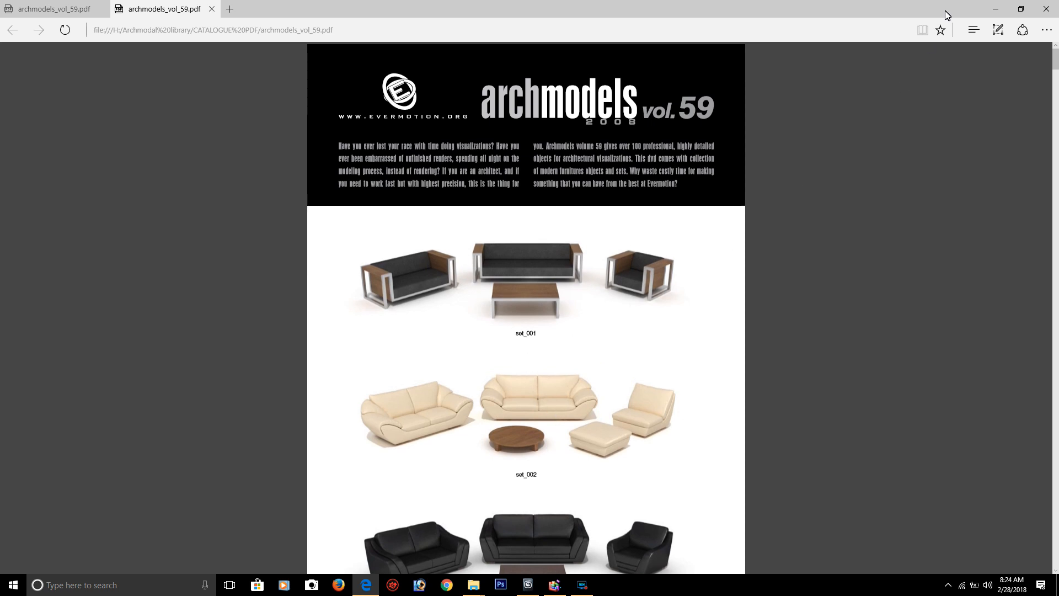
{"action": "left_click", "coordinate": [995, 9]}
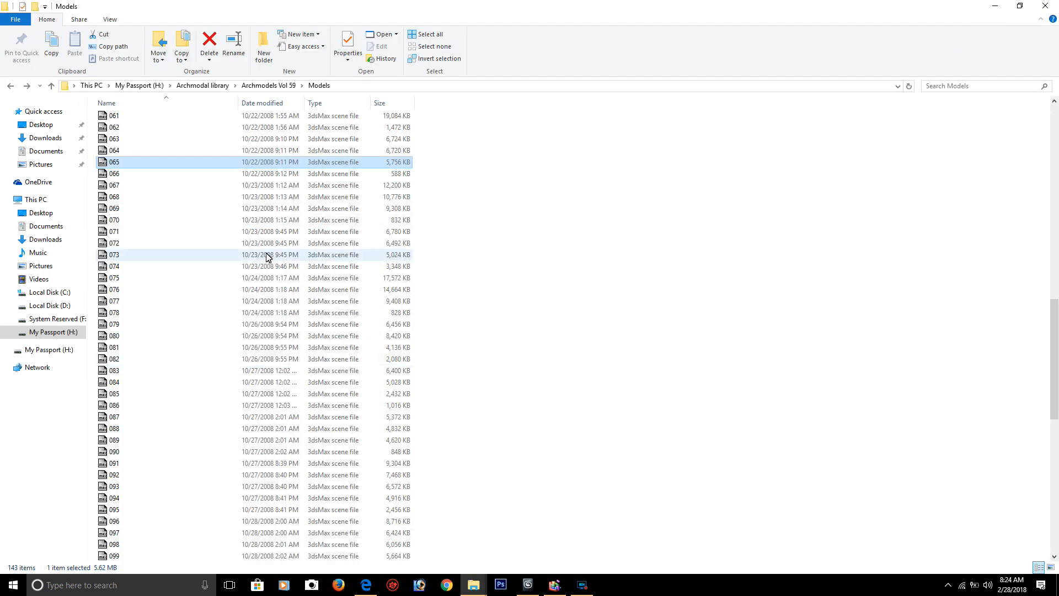
- Find scene file set_001 in the Models folder and merge it into the 3ds Max scene
{"action": "scroll", "coordinate": [199, 203], "scroll_direction": "up", "scroll_amount": 1}
{"action": "scroll", "coordinate": [199, 200], "scroll_direction": "up", "scroll_amount": 4}
{"action": "scroll", "coordinate": [199, 201], "scroll_direction": "down", "scroll_amount": 5}
{"action": "key", "text": "s"}
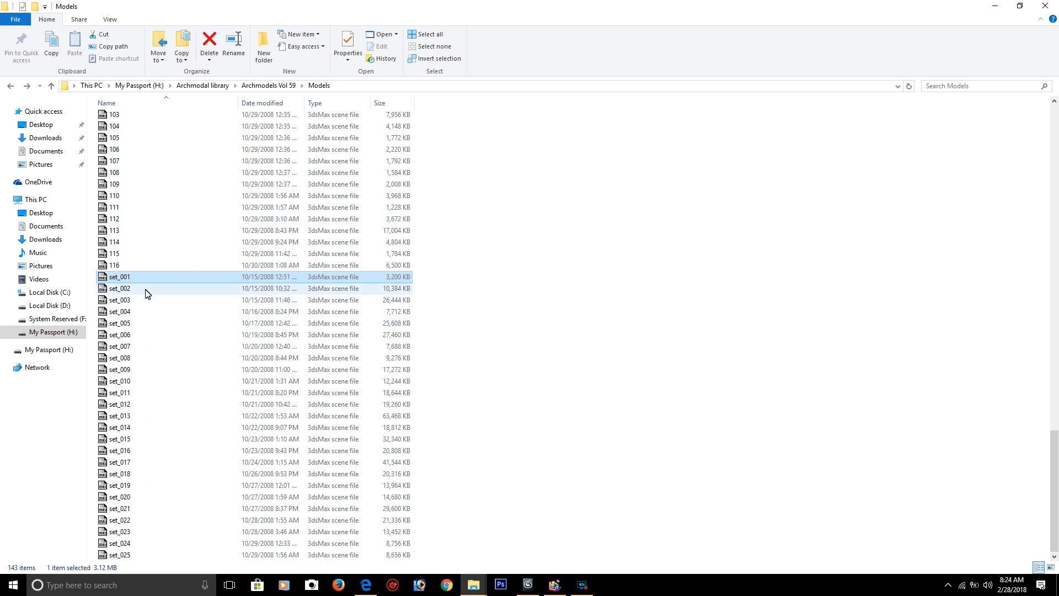
{"action": "left_click_drag", "start_coordinate": [136, 280], "coordinate": [503, 386]}
{"action": "left_click", "coordinate": [508, 382]}
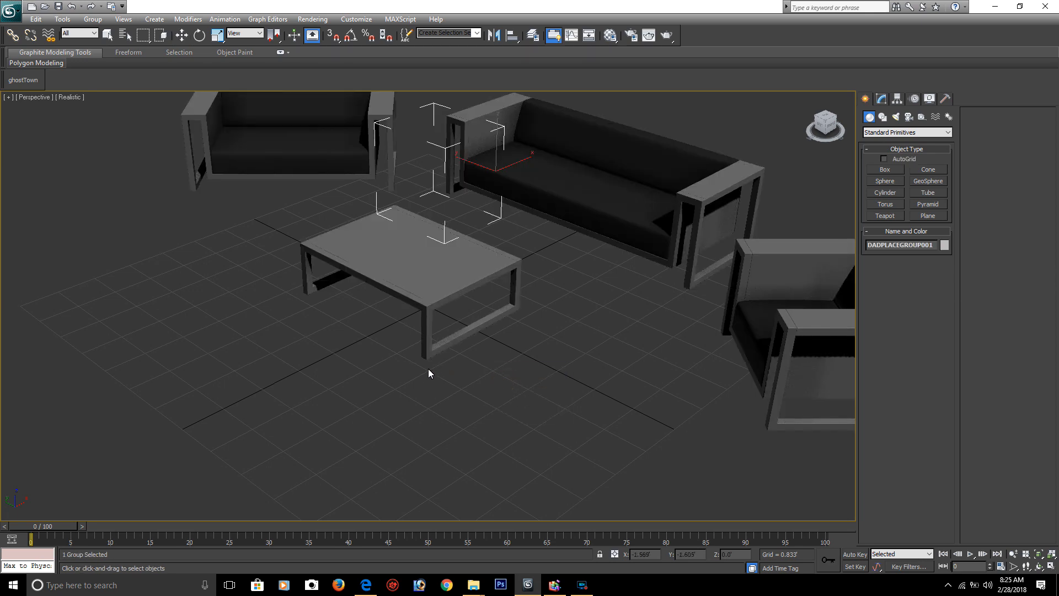
- Inspect the merged sofa and table set, select everything in the scene and delete it
{"action": "middle_click_drag", "start_coordinate": [437, 342], "coordinate": [464, 320], "text": "alt"}
{"action": "scroll", "coordinate": [458, 260], "scroll_direction": "down", "scroll_amount": 1}
{"action": "key", "text": "ctrl+a"}
{"action": "scroll", "coordinate": [458, 260], "scroll_direction": "up", "scroll_amount": 4}
{"action": "middle_click_drag", "start_coordinate": [461, 239], "coordinate": [454, 386]}
{"action": "mouse_move", "coordinate": [445, 345]}
{"action": "middle_mouse_down", "text": "alt"}
{"action": "mouse_move", "coordinate": [501, 339]}
{"action": "mouse_move", "coordinate": [472, 340]}
{"action": "mouse_move", "coordinate": [478, 324]}
{"action": "mouse_move", "coordinate": [488, 338]}
{"action": "mouse_move", "coordinate": [441, 339]}
{"action": "mouse_move", "coordinate": [438, 359]}
{"action": "mouse_move", "coordinate": [450, 342]}
{"action": "middle_mouse_up", "text": "alt"}
{"action": "scroll", "coordinate": [436, 310], "scroll_direction": "down", "scroll_amount": 3}
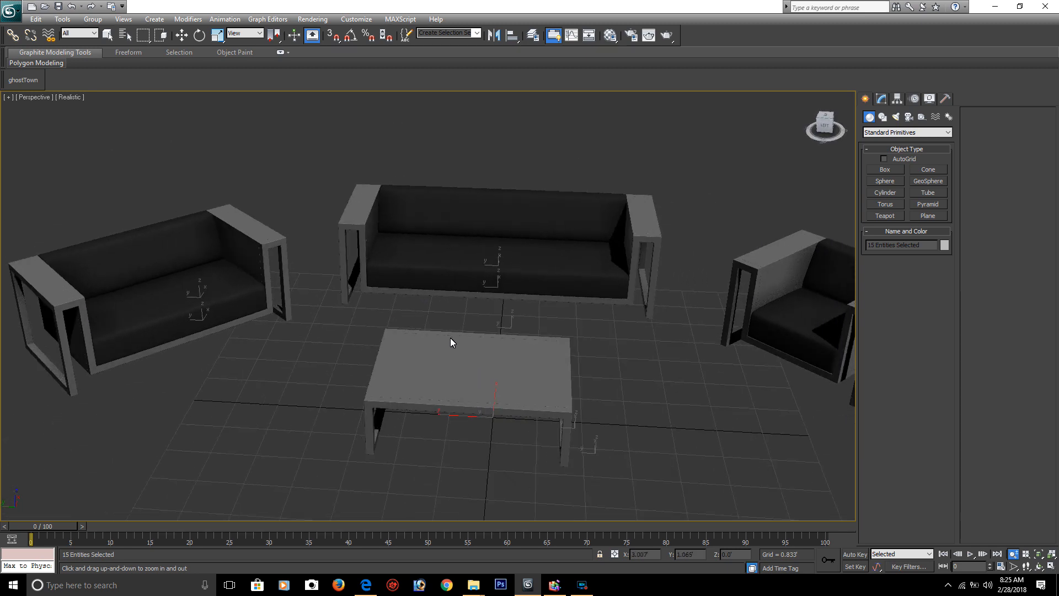
{"action": "key", "text": "Delete"}
{"action": "middle_click_drag", "start_coordinate": [432, 322], "coordinate": [391, 223], "text": "alt"}
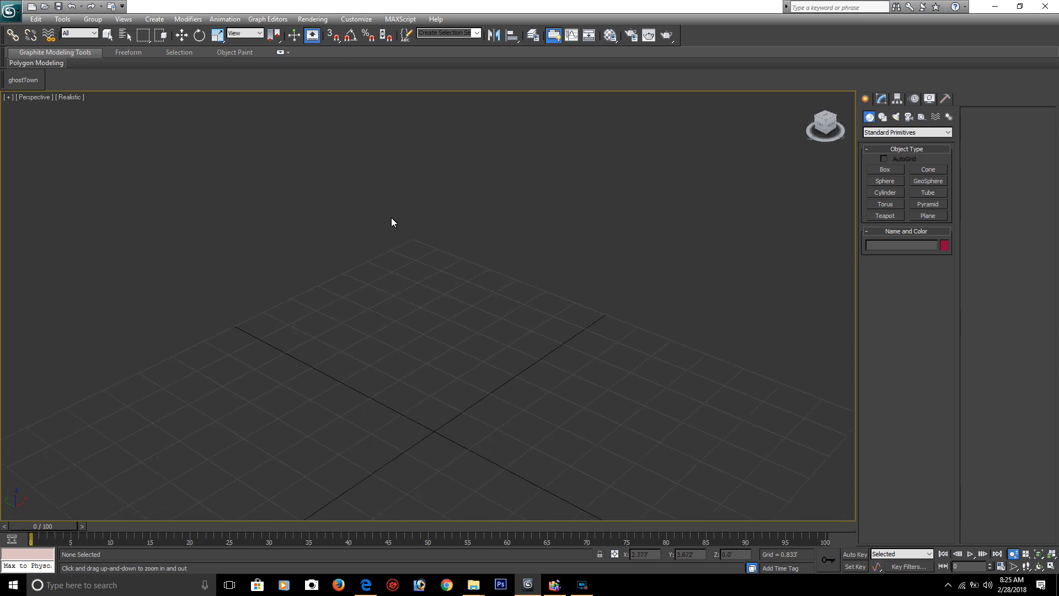
- Open the external files section of Configure User Paths and start adding a new path
{"action": "left_click", "coordinate": [370, 21]}
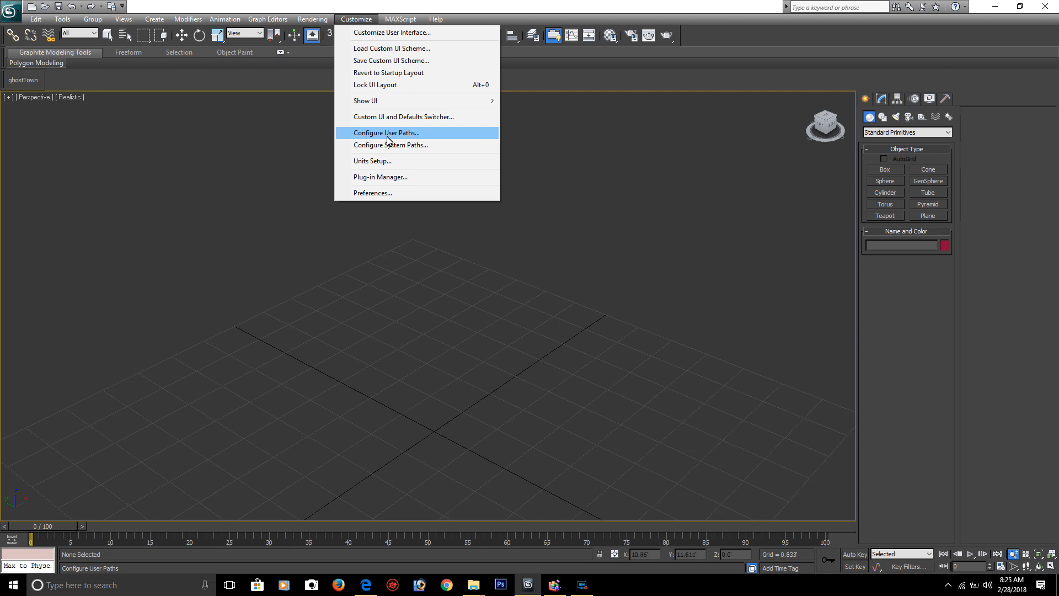
{"action": "left_click", "coordinate": [409, 135]}
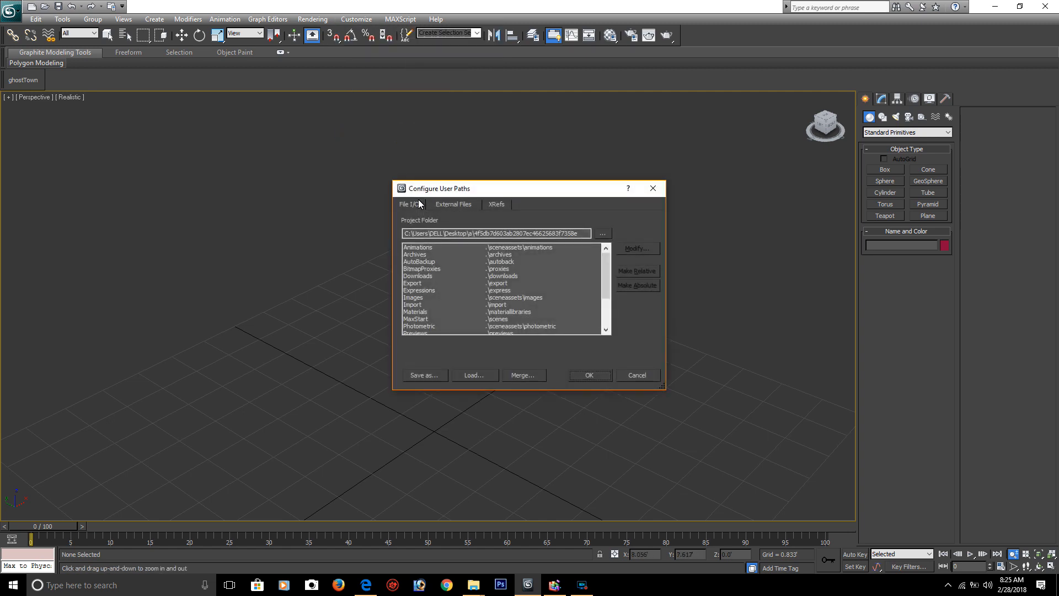
{"action": "left_click", "coordinate": [457, 205]}
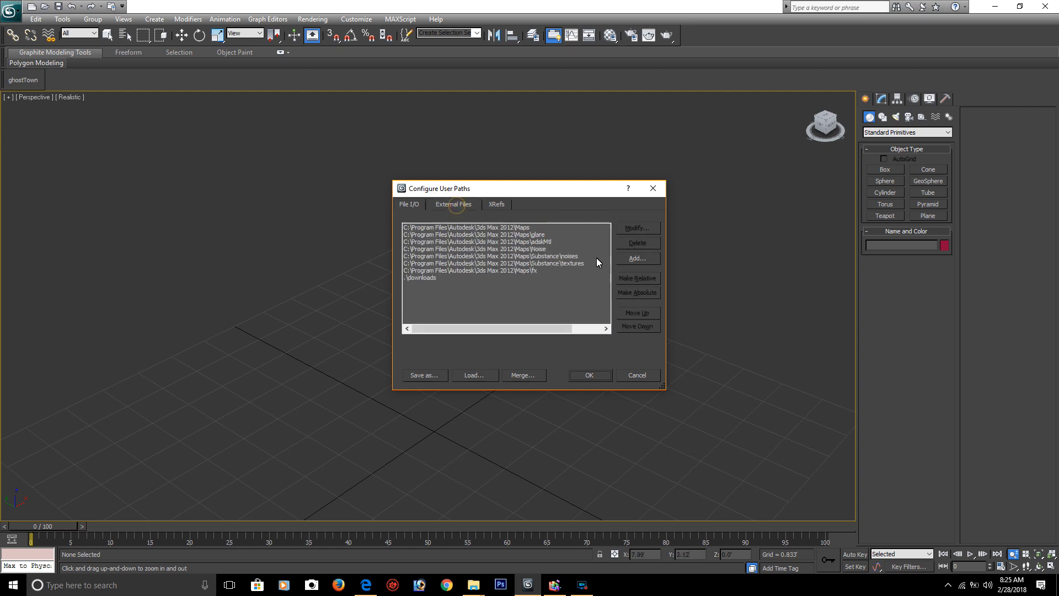
{"action": "left_click", "coordinate": [635, 259]}
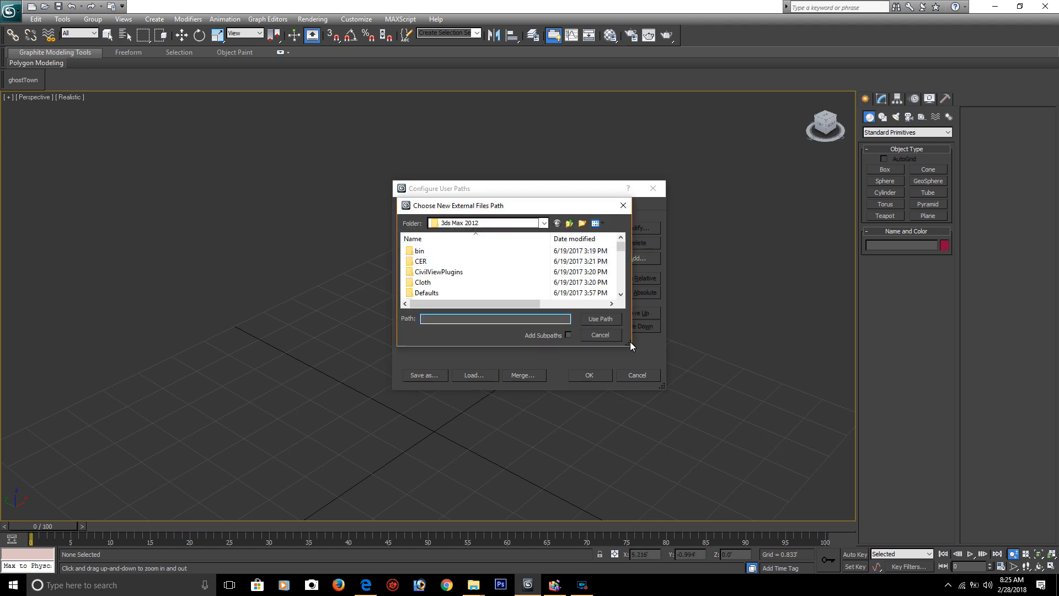
- Enlarge the Choose New External Files Path dialog and browse to the My Passport (H:) drive
{"action": "left_click_drag", "start_coordinate": [630, 346], "coordinate": [882, 507]}
{"action": "left_click_drag", "start_coordinate": [599, 210], "coordinate": [301, 50]}
{"action": "left_click_drag", "start_coordinate": [587, 351], "coordinate": [866, 487]}
{"action": "left_click", "coordinate": [177, 63]}
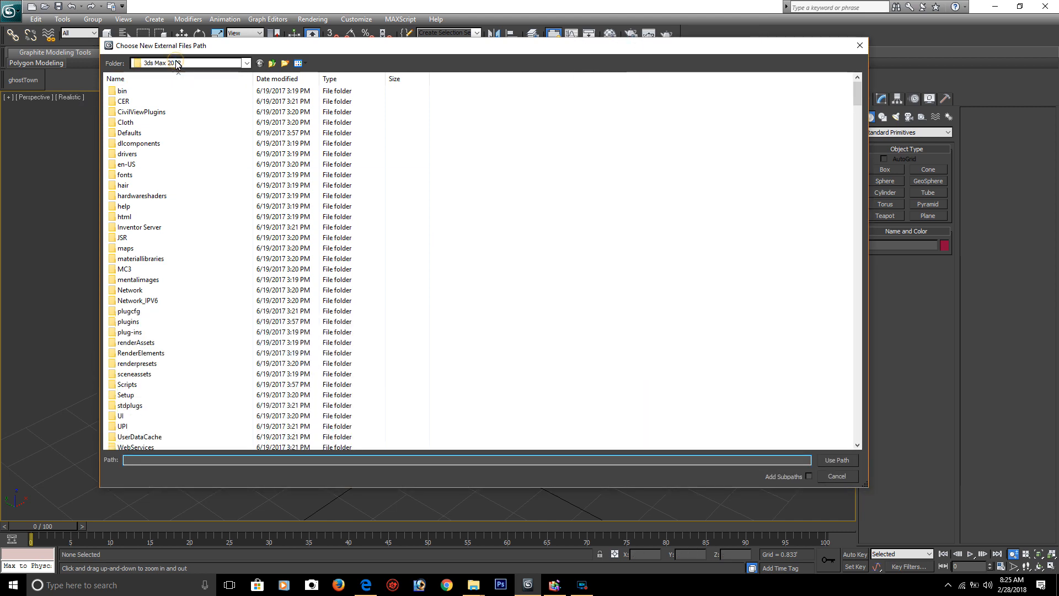
{"action": "left_click", "coordinate": [177, 63]}
{"action": "left_click", "coordinate": [220, 224]}
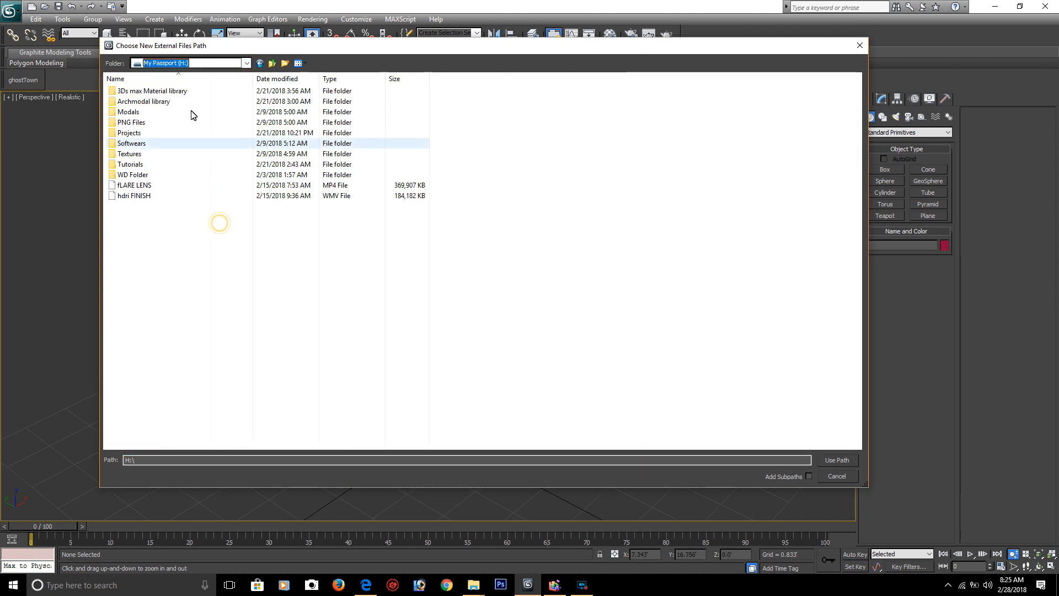
- Open the Textures folder of Archmodels Vol 59 in Archmodal library and use it as the new external files path
{"action": "double_click", "coordinate": [149, 104]}
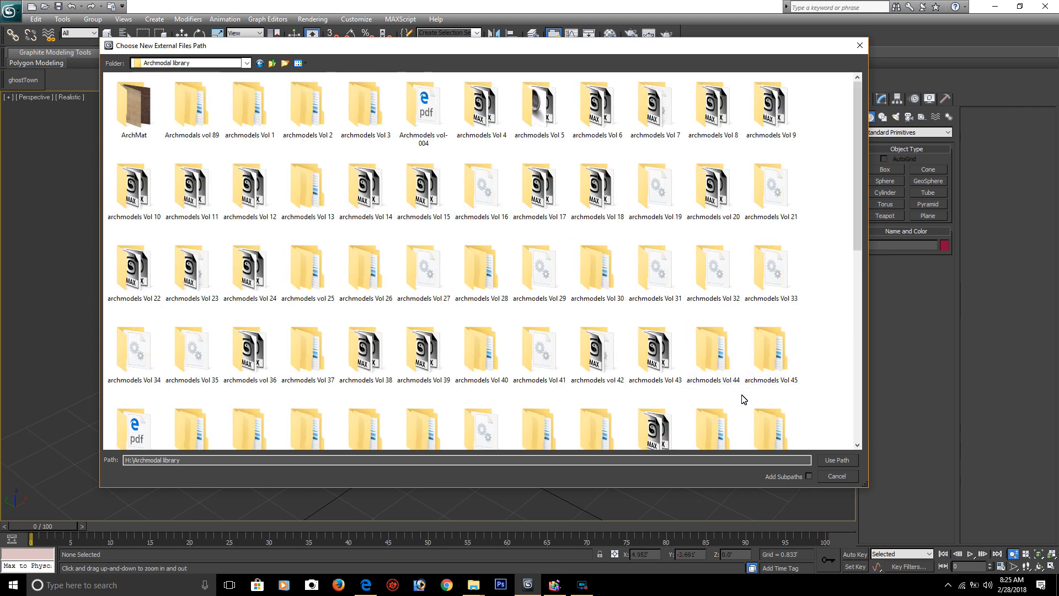
{"action": "scroll", "coordinate": [783, 375], "scroll_direction": "down", "scroll_amount": 3}
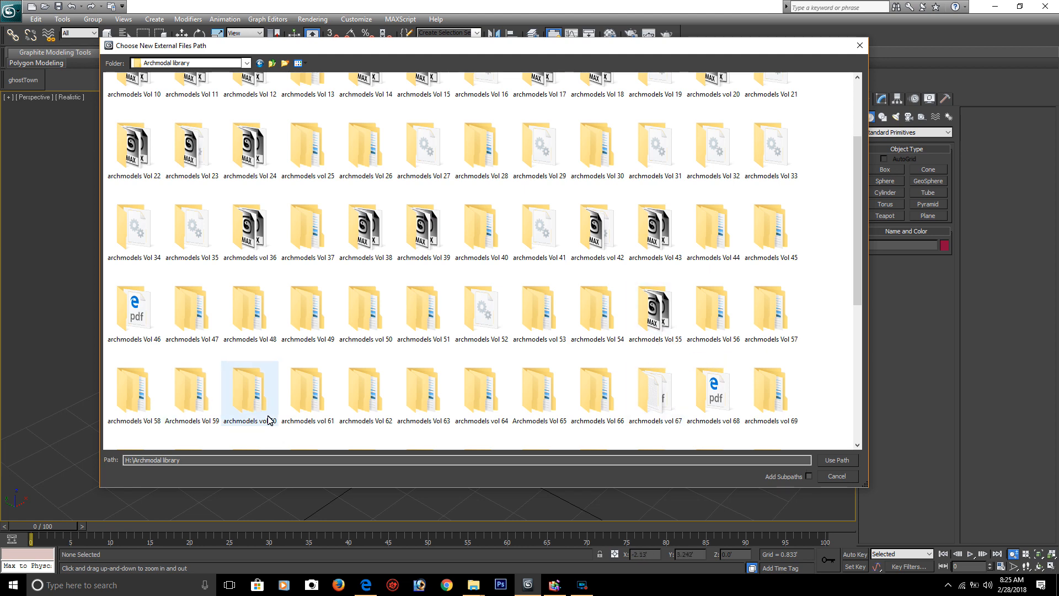
{"action": "double_click", "coordinate": [187, 395]}
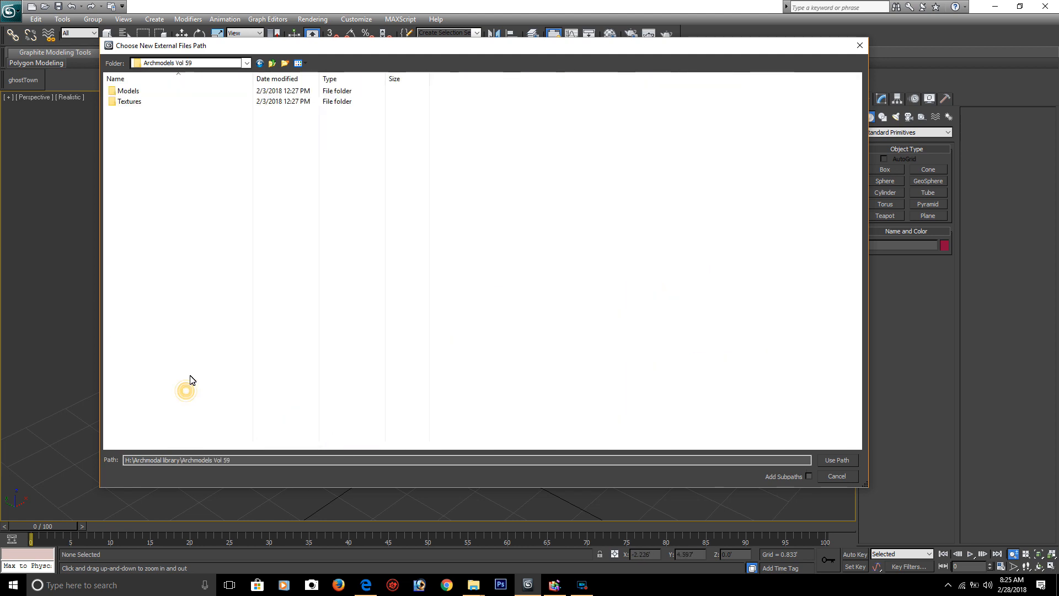
{"action": "double_click", "coordinate": [160, 101]}
{"action": "left_click", "coordinate": [196, 123]}
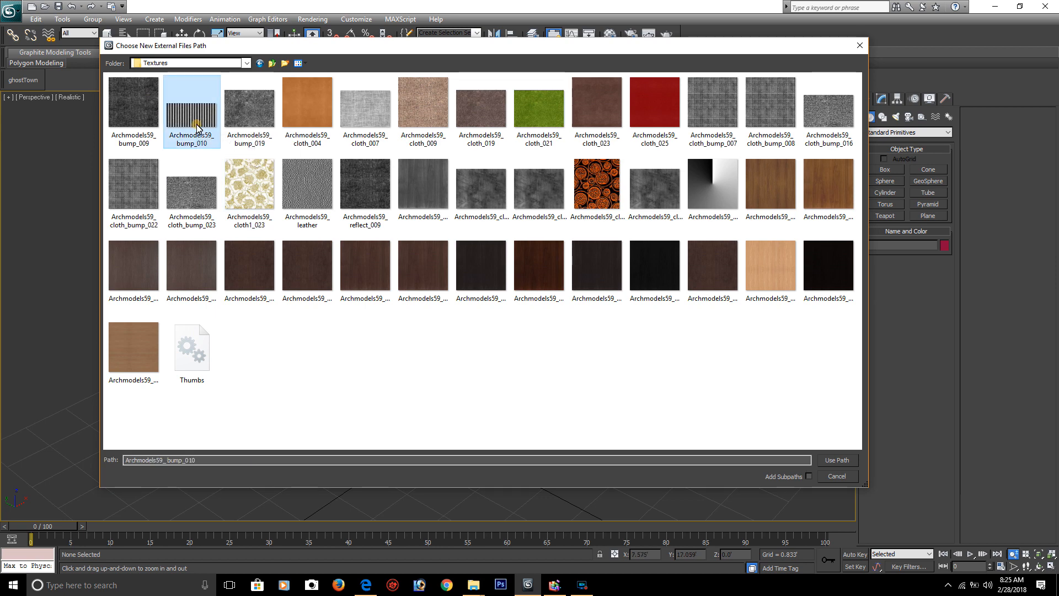
{"action": "left_click", "coordinate": [844, 461]}
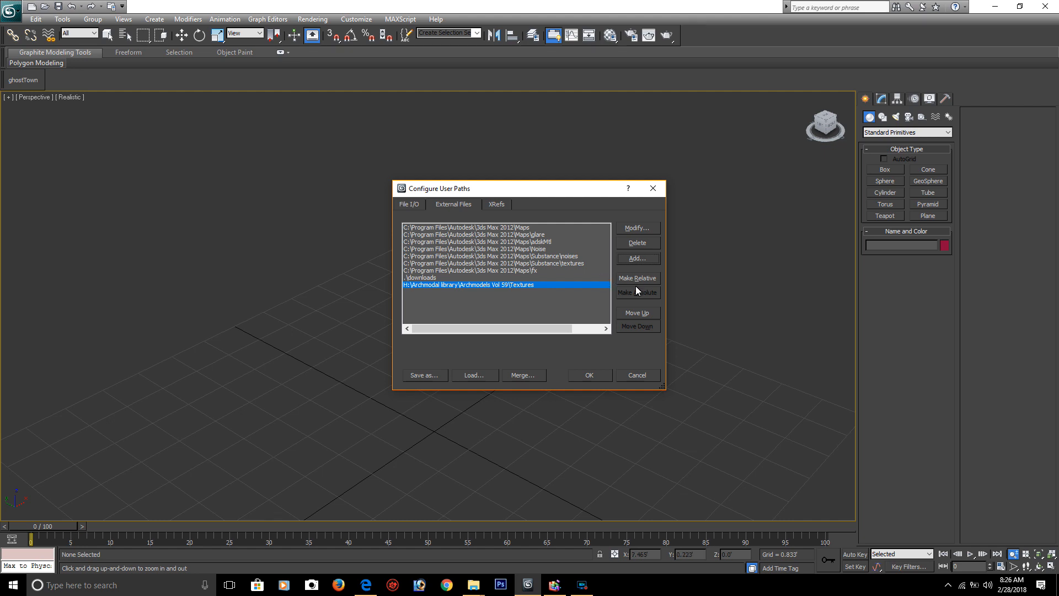
- Add the same Archmodels Vol 59 Textures folder as an external path once more and accept the user path settings
{"action": "left_click", "coordinate": [647, 262]}
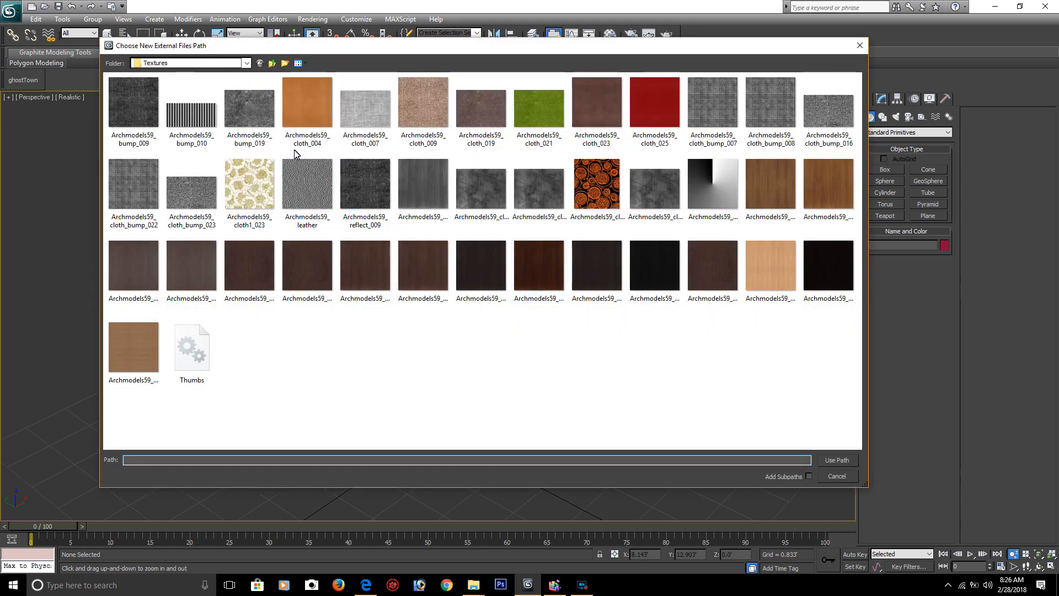
{"action": "key", "text": "Return"}
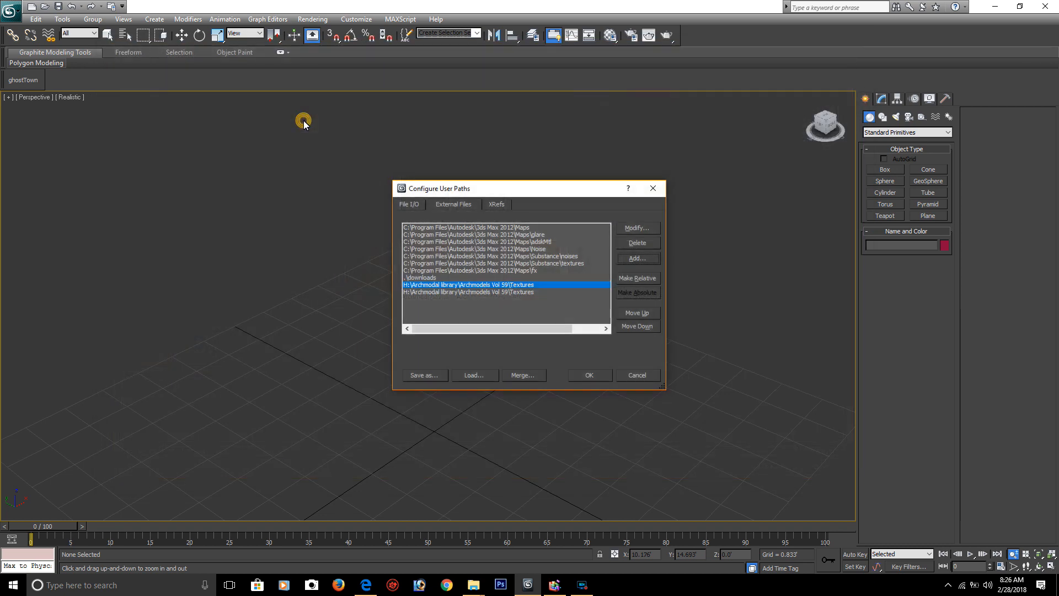
{"action": "left_click", "coordinate": [588, 376]}
- Switch to the Models folder and merge scene file set_001 into the empty 3ds Max scene
{"action": "mouse_move", "coordinate": [507, 372]}
{"action": "middle_mouse_down", "text": "alt"}
{"action": "mouse_move", "coordinate": [508, 326]}
{"action": "mouse_move", "coordinate": [501, 347]}
{"action": "mouse_move", "coordinate": [492, 336]}
{"action": "mouse_move", "coordinate": [481, 346]}
{"action": "mouse_move", "coordinate": [482, 315]}
{"action": "mouse_move", "coordinate": [479, 336]}
{"action": "mouse_move", "coordinate": [468, 328]}
{"action": "middle_mouse_up", "text": "alt"}
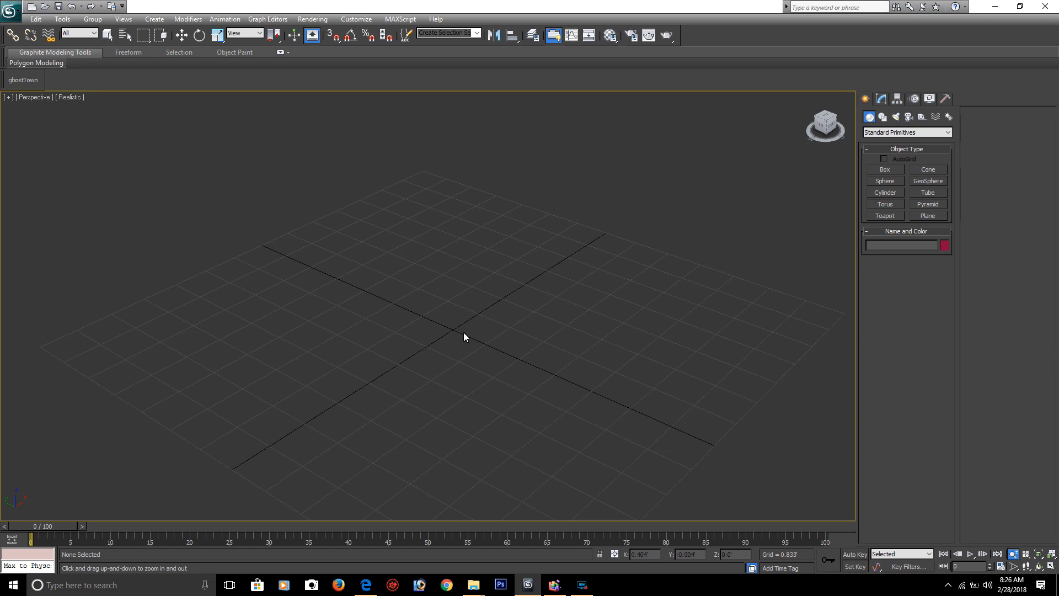
{"action": "middle_click_drag", "start_coordinate": [445, 322], "coordinate": [463, 347], "text": "alt"}
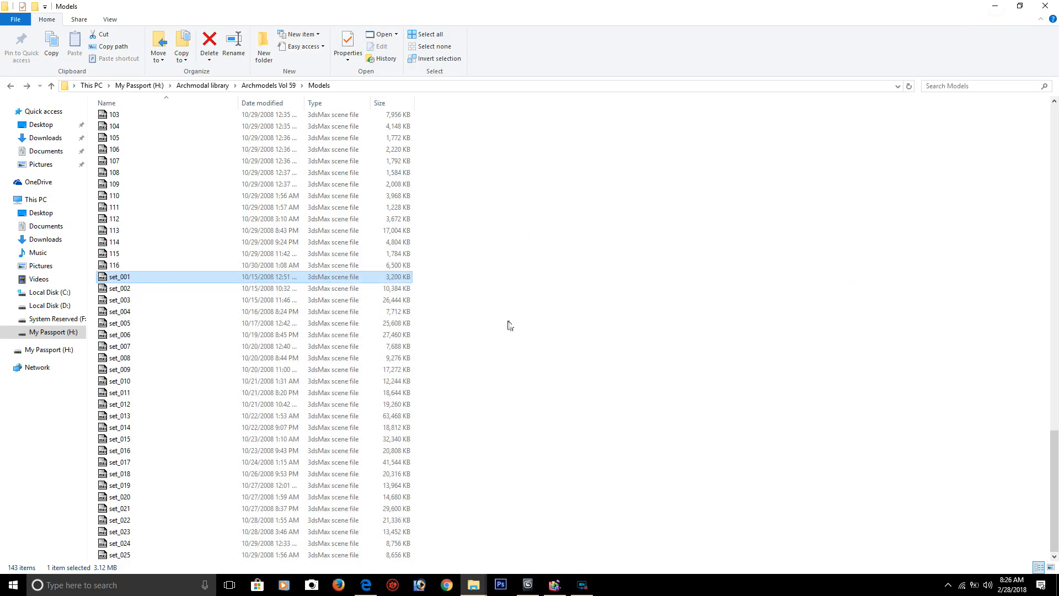
{"action": "left_click_drag", "start_coordinate": [110, 277], "coordinate": [434, 367]}
{"action": "left_click", "coordinate": [458, 388]}
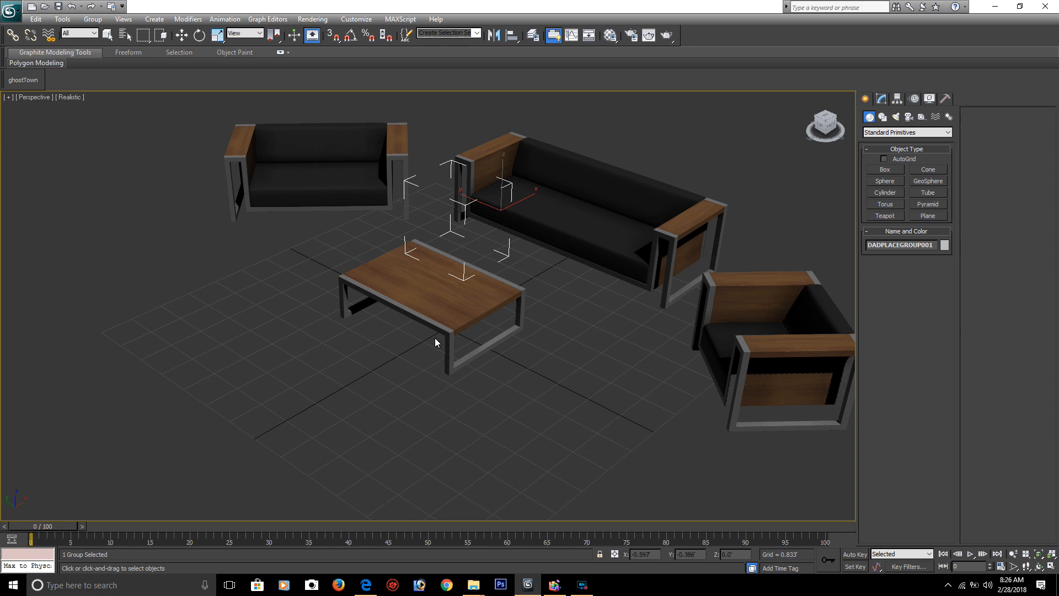
- Select everything in the scene and inspect the wood and leather textures of the merged sofa and table set
{"action": "middle_click_drag", "start_coordinate": [408, 344], "coordinate": [449, 289], "text": "alt"}
{"action": "key", "text": "ctrl+a"}
{"action": "scroll", "coordinate": [476, 227], "scroll_direction": "up", "scroll_amount": 1}
{"action": "middle_click_drag", "start_coordinate": [477, 231], "coordinate": [425, 304], "text": "alt"}
{"action": "scroll", "coordinate": [424, 304], "scroll_direction": "down", "scroll_amount": 1}
{"action": "scroll", "coordinate": [447, 304], "scroll_direction": "down", "scroll_amount": 5}
{"action": "mouse_move", "coordinate": [454, 319]}
{"action": "middle_mouse_down", "text": "alt"}
{"action": "mouse_move", "coordinate": [446, 286]}
{"action": "mouse_move", "coordinate": [440, 306]}
{"action": "middle_mouse_up", "text": "alt"}
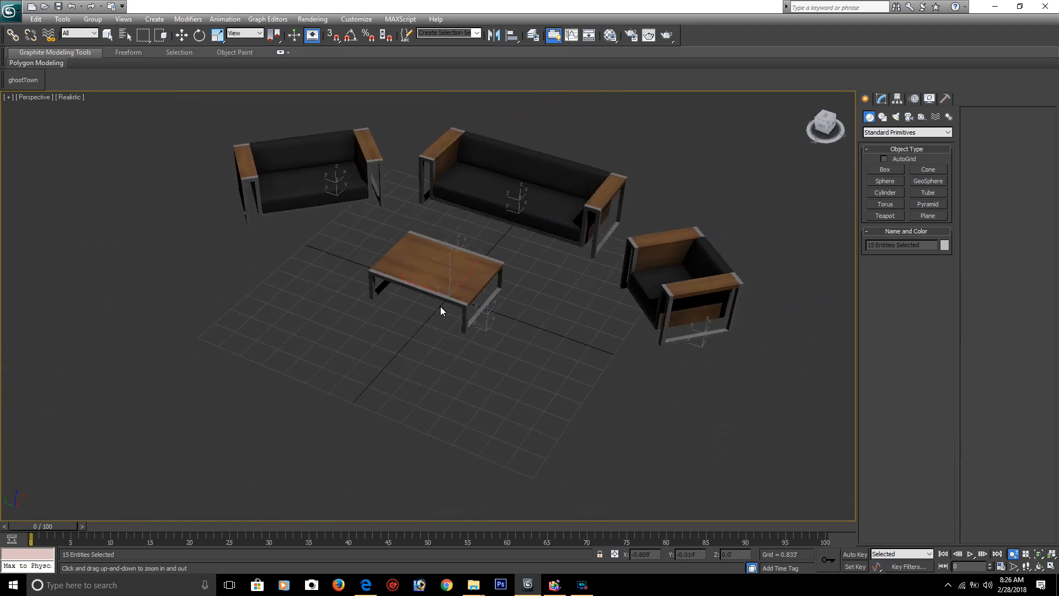
{"action": "middle_click_drag", "start_coordinate": [449, 271], "coordinate": [465, 236]}
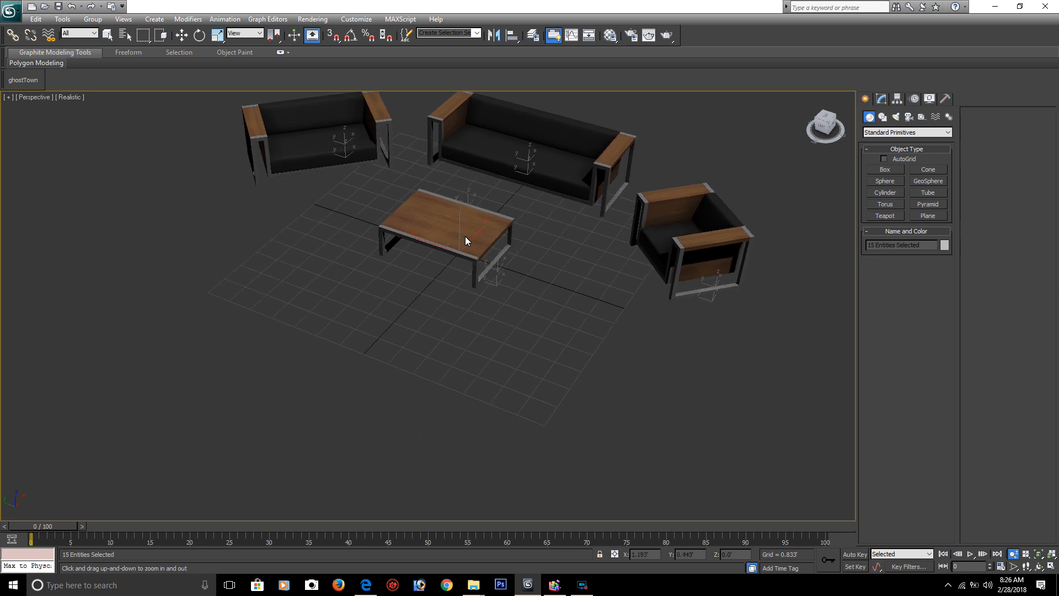
- Check the set files in the Models folder, reopen Configure User Paths in 3ds Max and close it without changes
{"action": "left_click", "coordinate": [994, 8]}
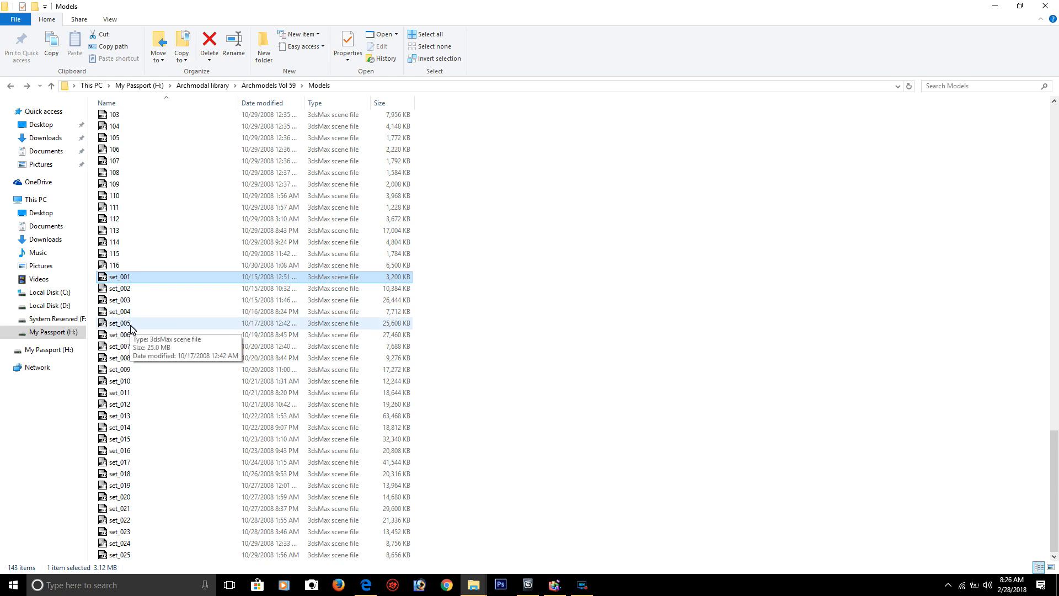
{"action": "left_click", "coordinate": [528, 584]}
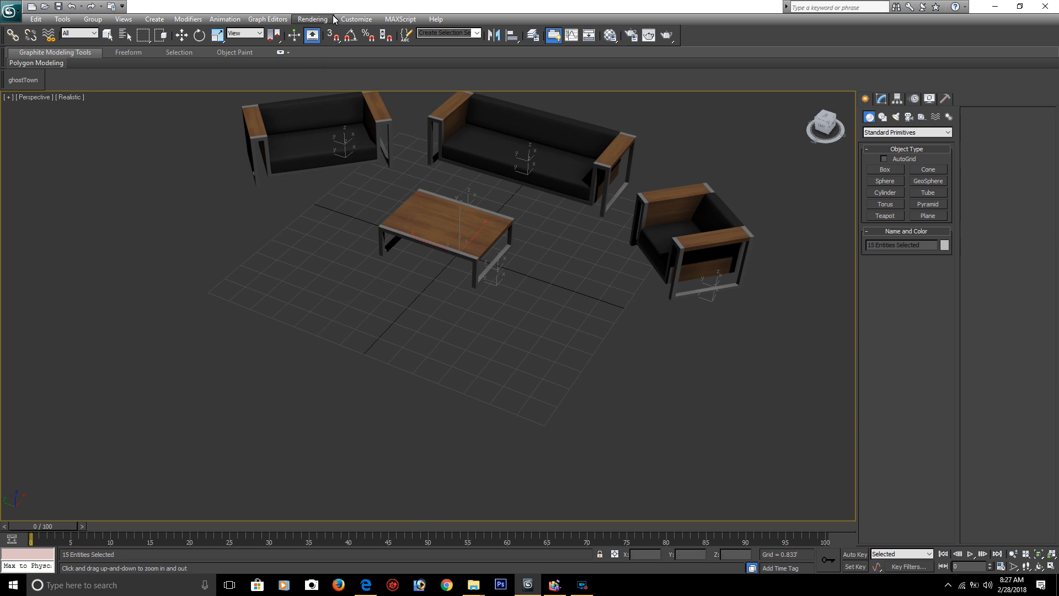
{"action": "left_click", "coordinate": [356, 20]}
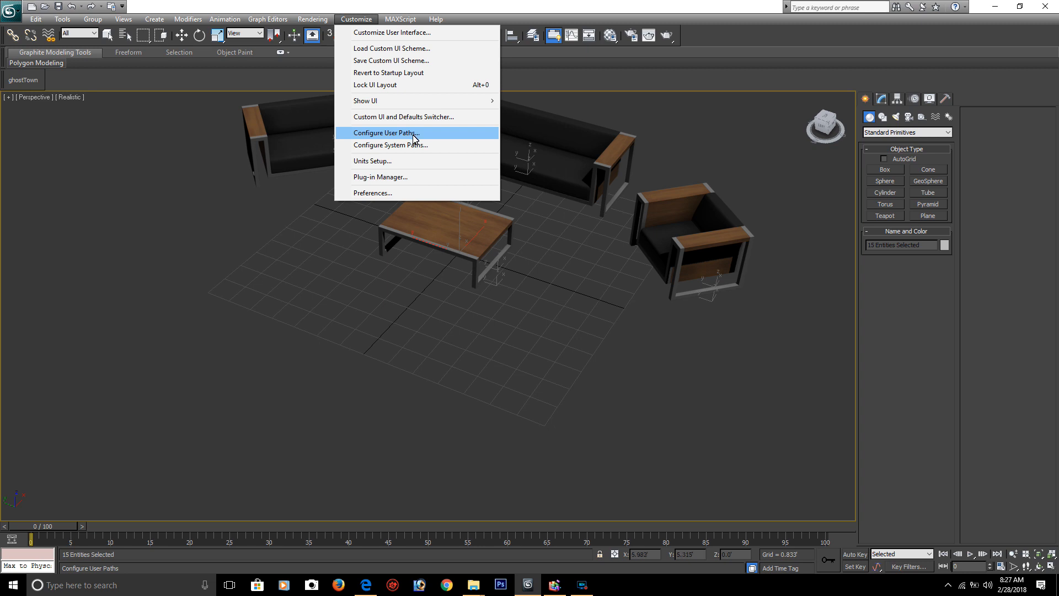
{"action": "left_click", "coordinate": [432, 137]}
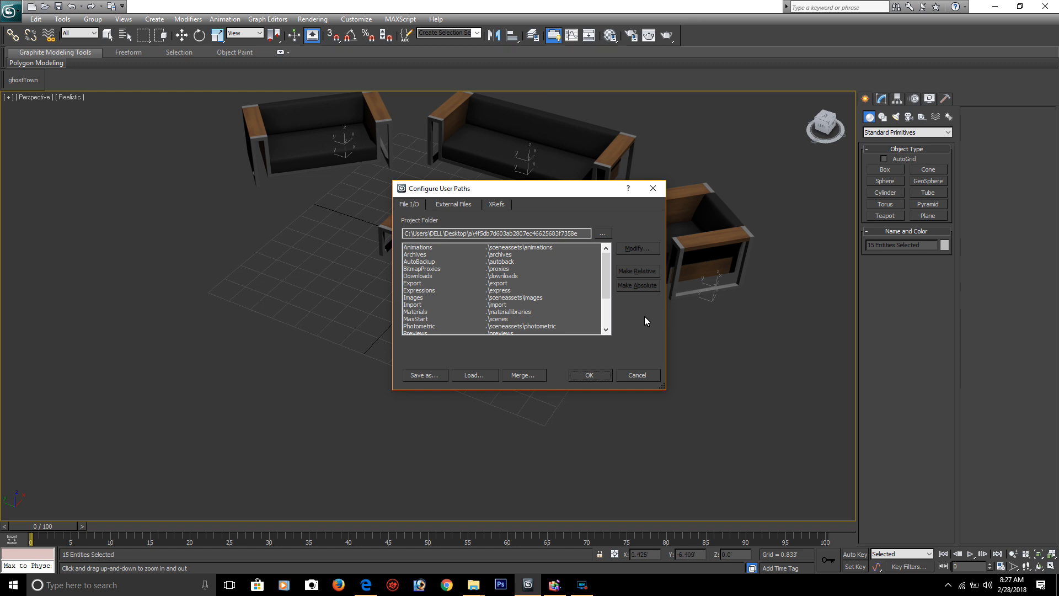
{"action": "left_click", "coordinate": [638, 373]}
{"action": "middle_click_drag", "start_coordinate": [491, 279], "coordinate": [460, 242], "text": "alt"}
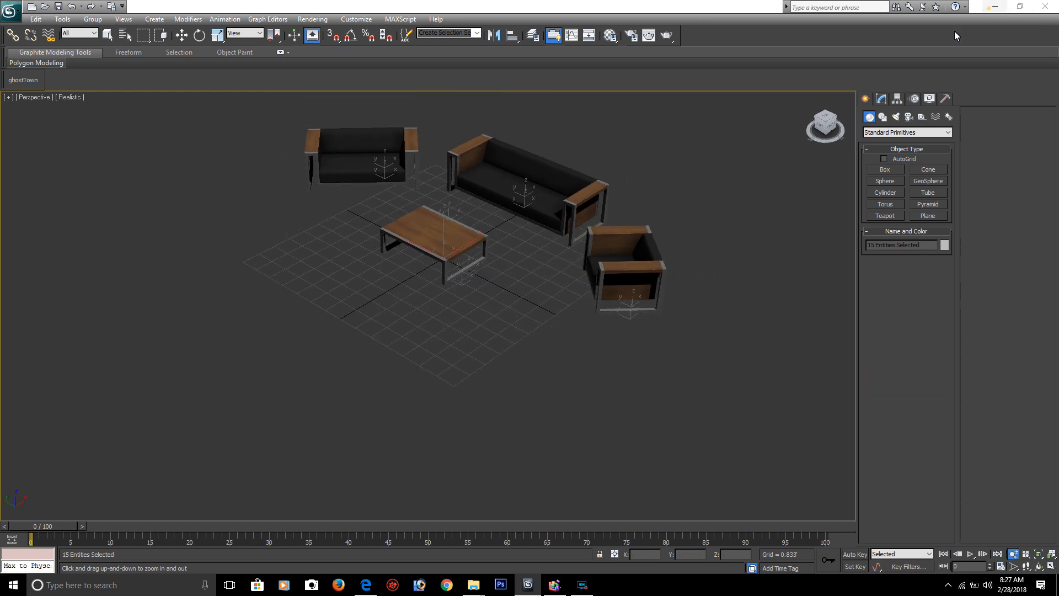
- Switch to the archmodels_vol_59.pdf catalogue and look through the furniture sets from set_004 to set_011
{"action": "left_click", "coordinate": [994, 6]}
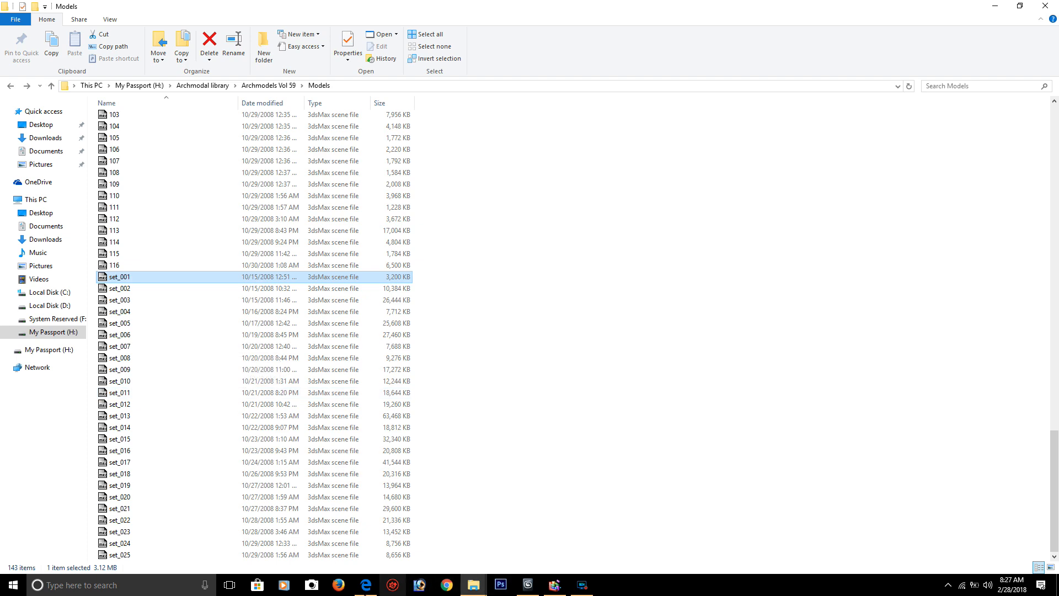
{"action": "left_click", "coordinate": [365, 586]}
{"action": "scroll", "coordinate": [515, 351], "scroll_direction": "down", "scroll_amount": 15}
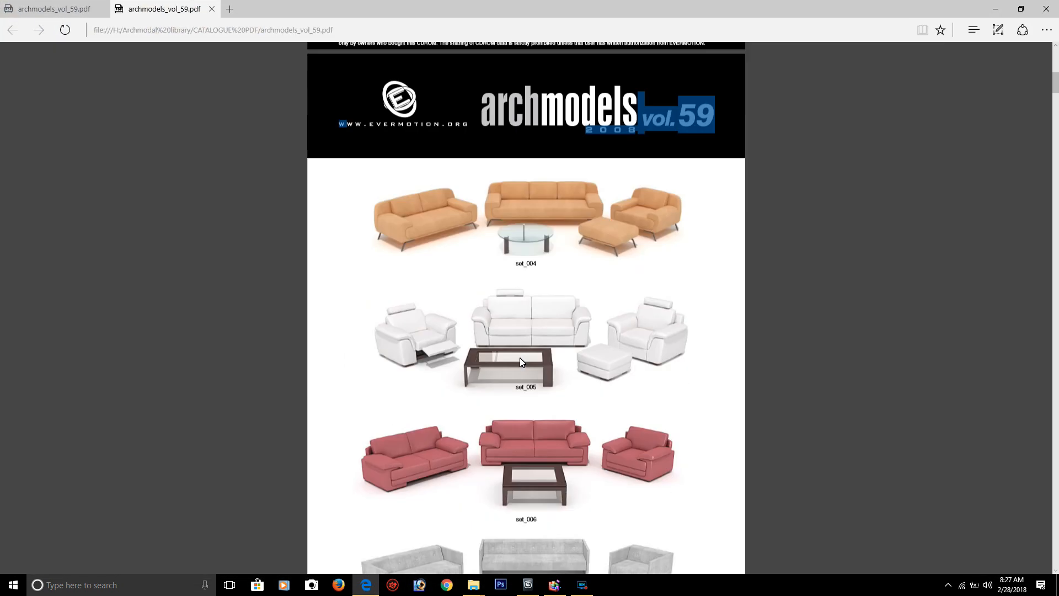
{"action": "scroll", "coordinate": [524, 364], "scroll_direction": "down", "scroll_amount": 10}
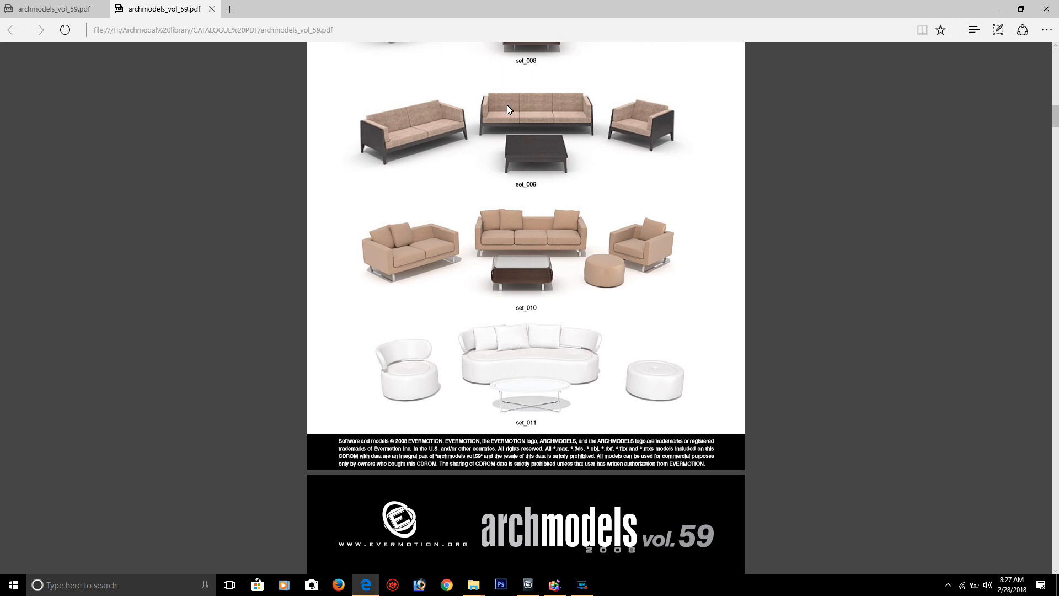
{"action": "scroll", "coordinate": [543, 187], "scroll_direction": "up", "scroll_amount": 2}
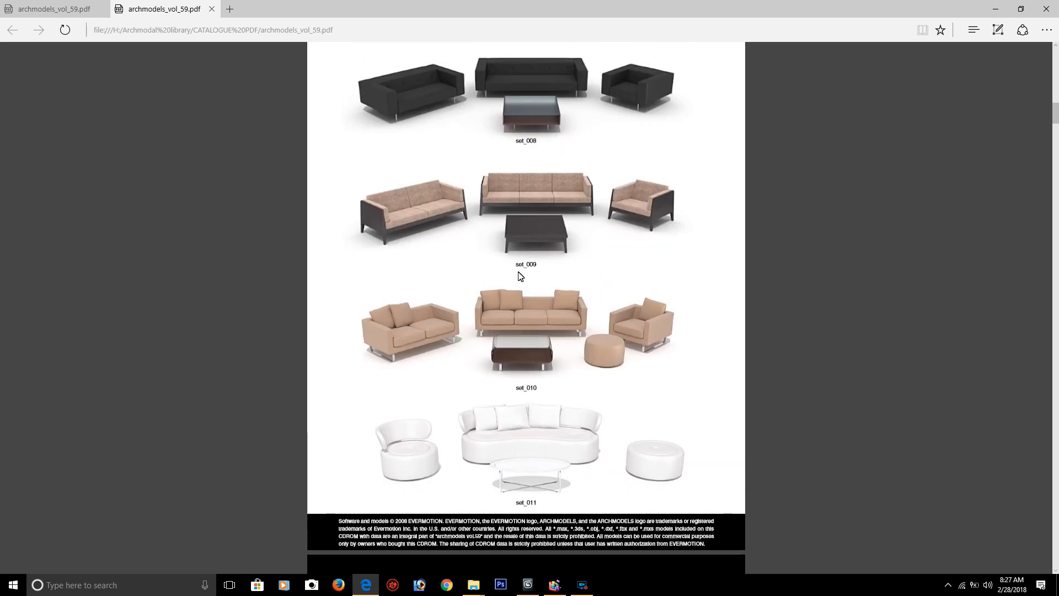
- Select scene file 009 in the Models folder and merge it into the 3ds Max scene, auto-renaming all duplicate materials
{"action": "left_click", "coordinate": [996, 8]}
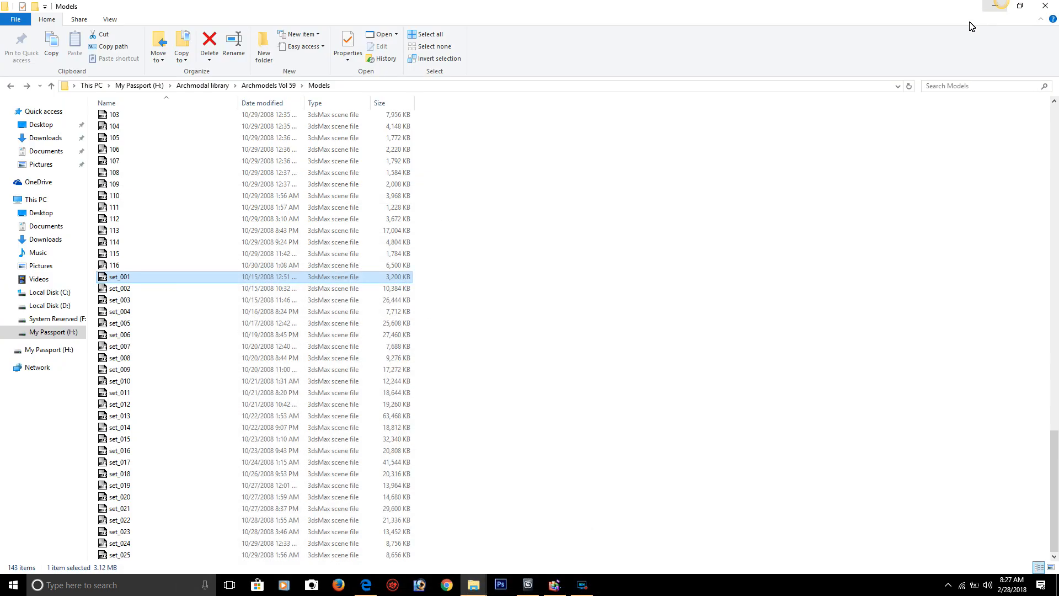
{"action": "left_click", "coordinate": [180, 363]}
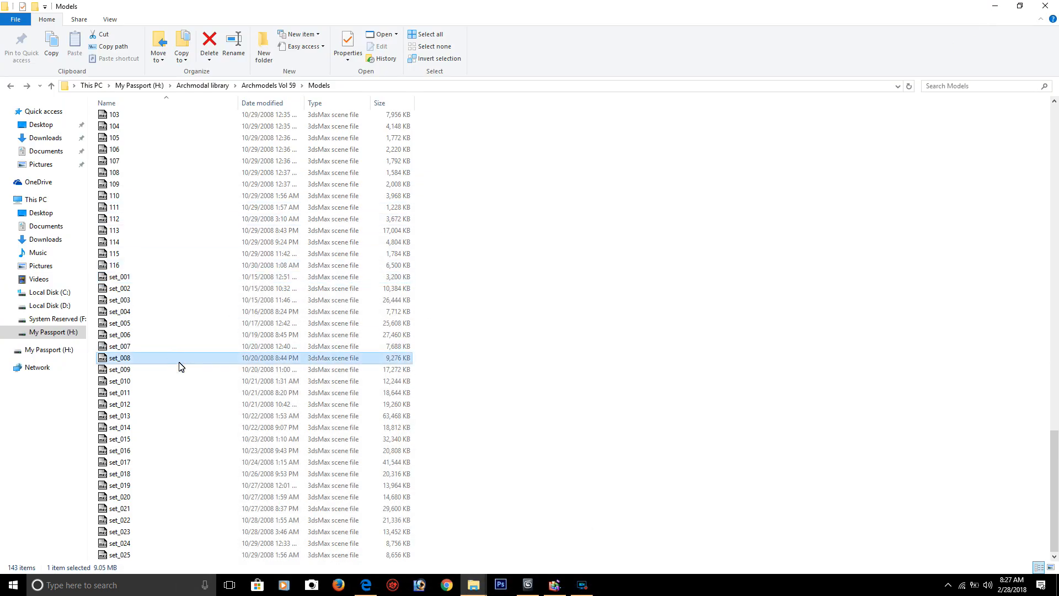
{"action": "type", "text": "009"}
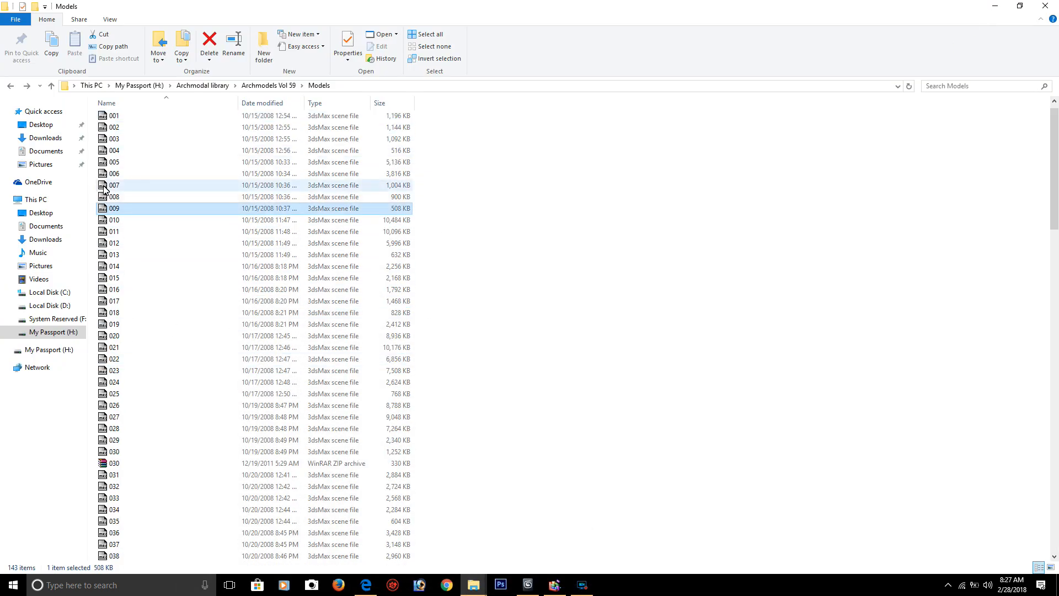
{"action": "left_click_drag", "start_coordinate": [117, 209], "coordinate": [496, 433]}
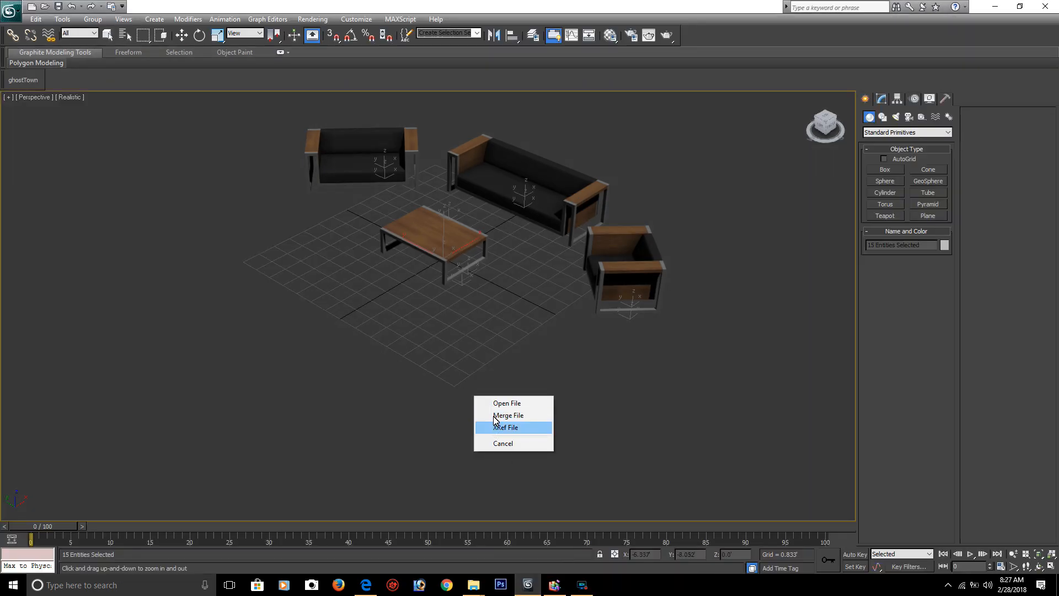
{"action": "left_click", "coordinate": [496, 416]}
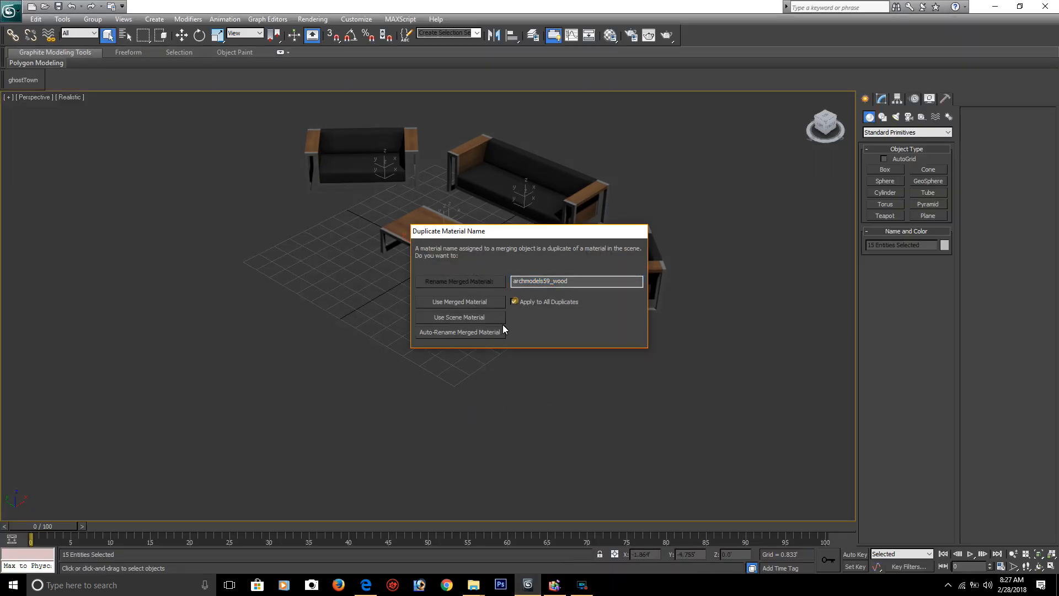
{"action": "left_click", "coordinate": [475, 332]}
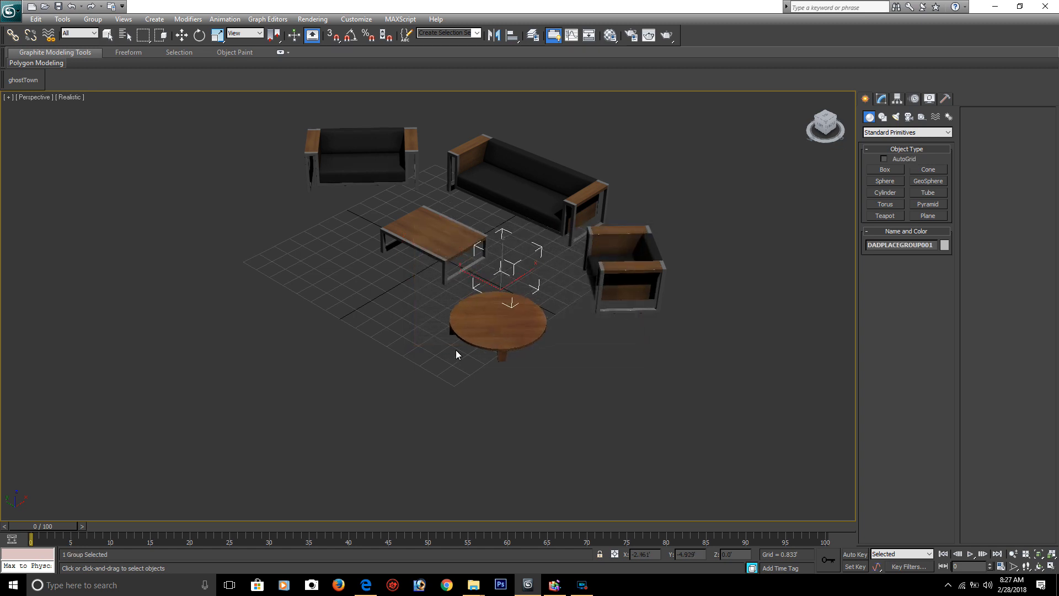
- Select all furniture in the scene, including the merged round table, and delete it
{"action": "right_click", "coordinate": [334, 389]}
{"action": "middle_click_drag", "start_coordinate": [458, 316], "coordinate": [430, 324]}
{"action": "key", "text": "alt+z"}
{"action": "left_click_drag", "start_coordinate": [425, 304], "coordinate": [427, 312]}
{"action": "key", "text": "ctrl+a"}
{"action": "key", "text": "Delete"}
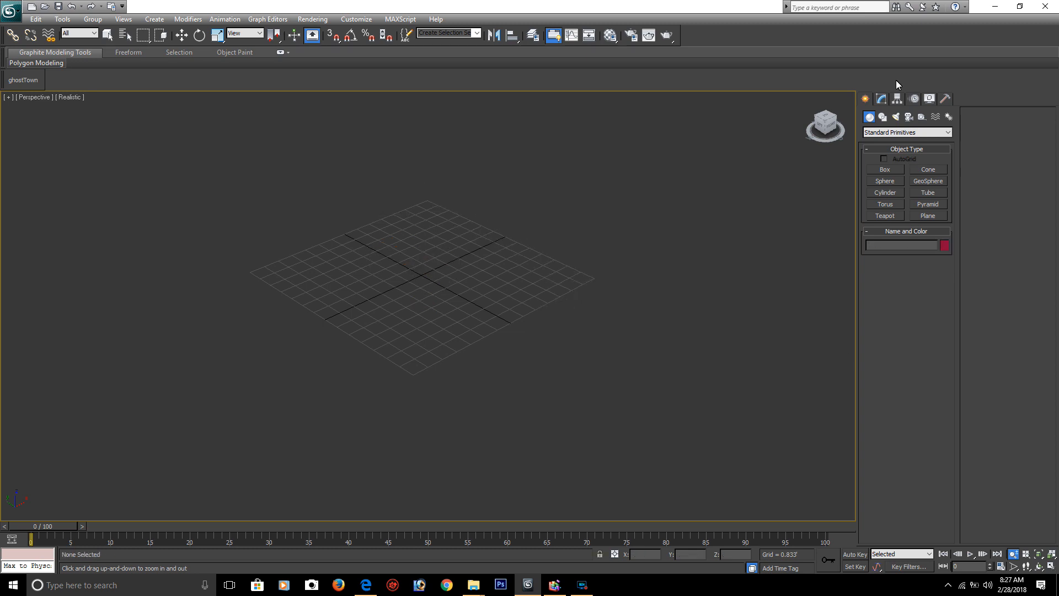
- Merge a numbered single-model file from the Models folder into the empty scene and delete the merged object
{"action": "left_click", "coordinate": [995, 6]}
{"action": "left_click_drag", "start_coordinate": [113, 198], "coordinate": [431, 340]}
{"action": "left_click", "coordinate": [454, 354]}
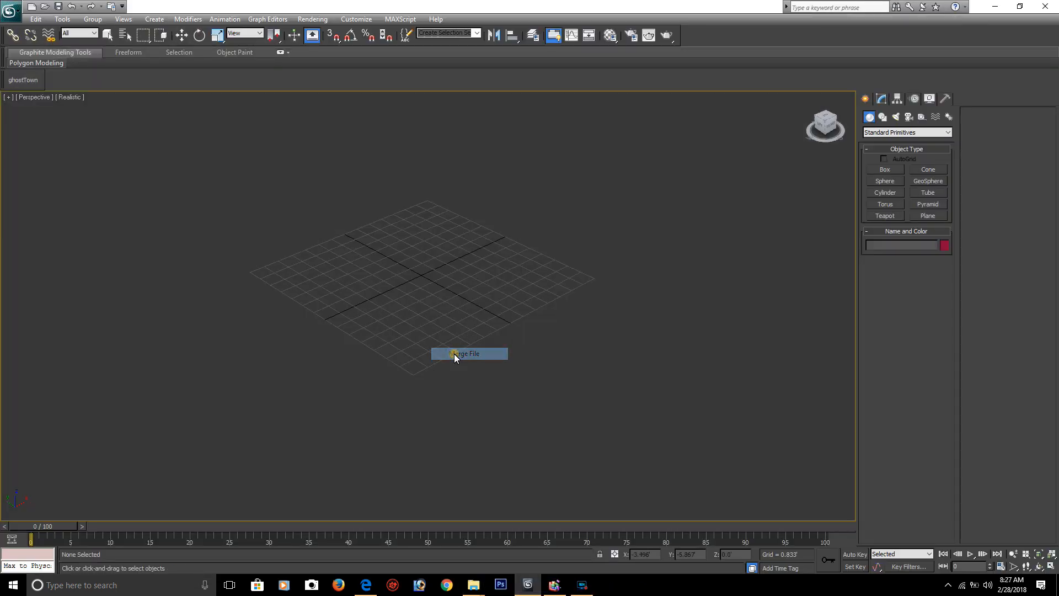
{"action": "mouse_move", "coordinate": [454, 353]}
{"action": "middle_mouse_down", "text": "alt"}
{"action": "mouse_move", "coordinate": [436, 352]}
{"action": "mouse_move", "coordinate": [432, 340]}
{"action": "mouse_move", "coordinate": [507, 302]}
{"action": "mouse_move", "coordinate": [451, 340]}
{"action": "middle_mouse_up", "text": "alt"}
{"action": "key", "text": "Delete"}
{"action": "key", "text": "w"}
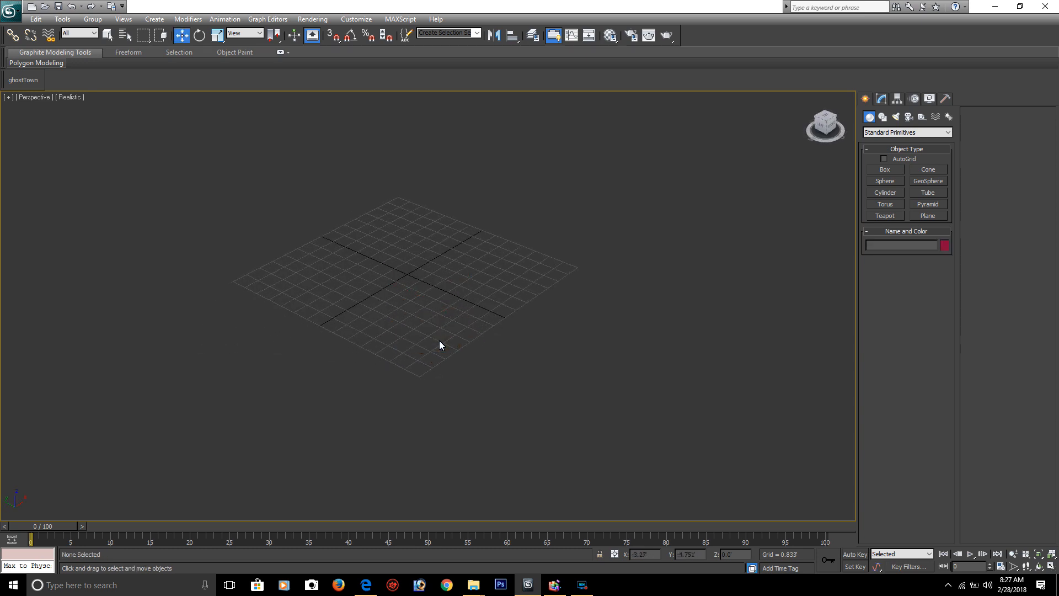
- Switch to the archmodels_vol_59.pdf catalogue and look through the furniture sets from set_008 to set_014
{"action": "left_click", "coordinate": [998, 6]}
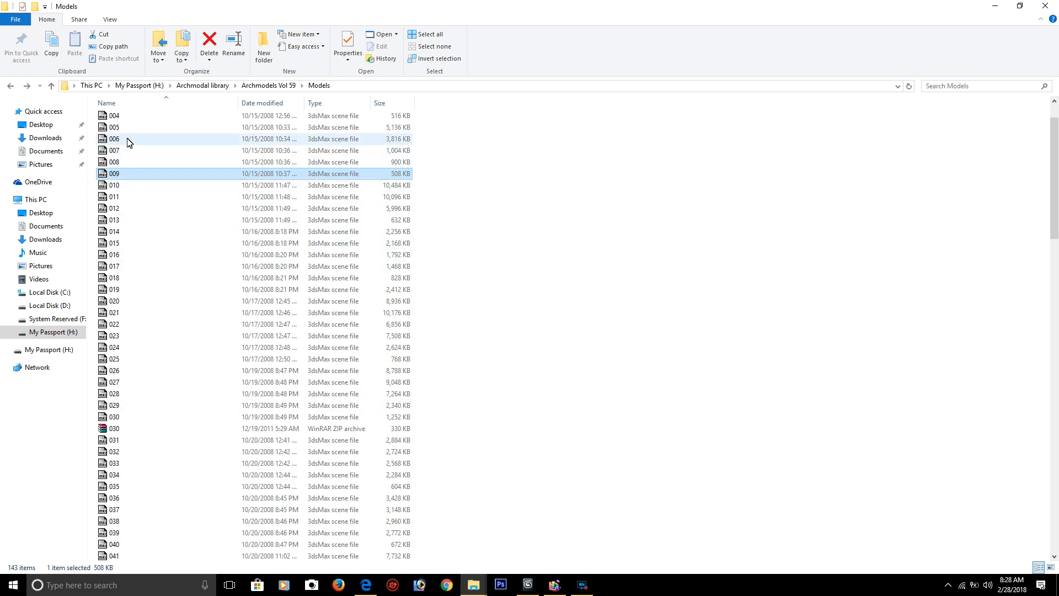
{"action": "left_click", "coordinate": [372, 590]}
{"action": "scroll", "coordinate": [544, 270], "scroll_direction": "down", "scroll_amount": 1}
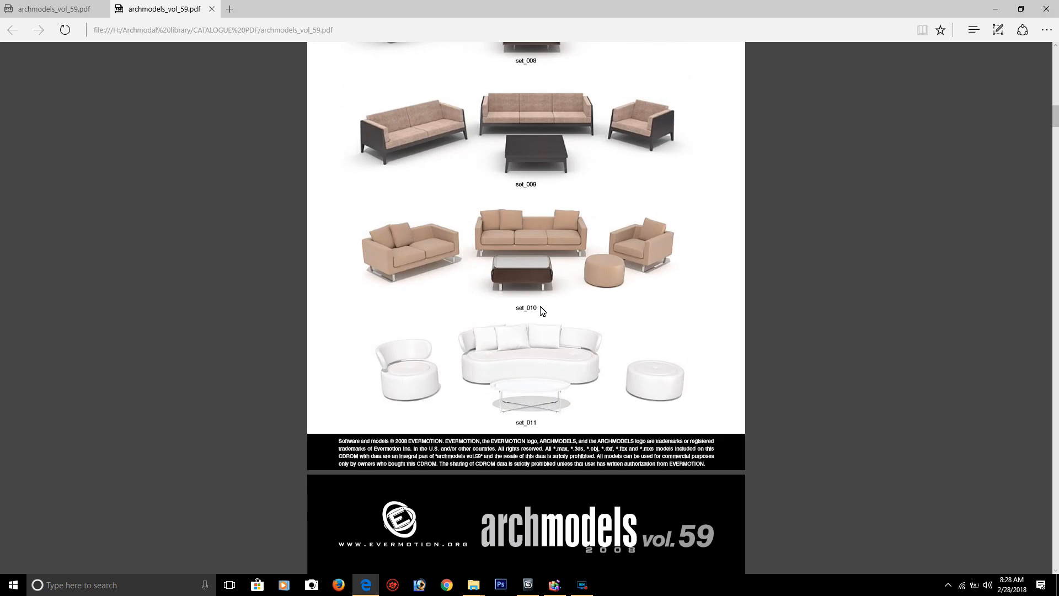
{"action": "scroll", "coordinate": [543, 311], "scroll_direction": "down", "scroll_amount": 1}
{"action": "scroll", "coordinate": [549, 309], "scroll_direction": "down", "scroll_amount": 3}
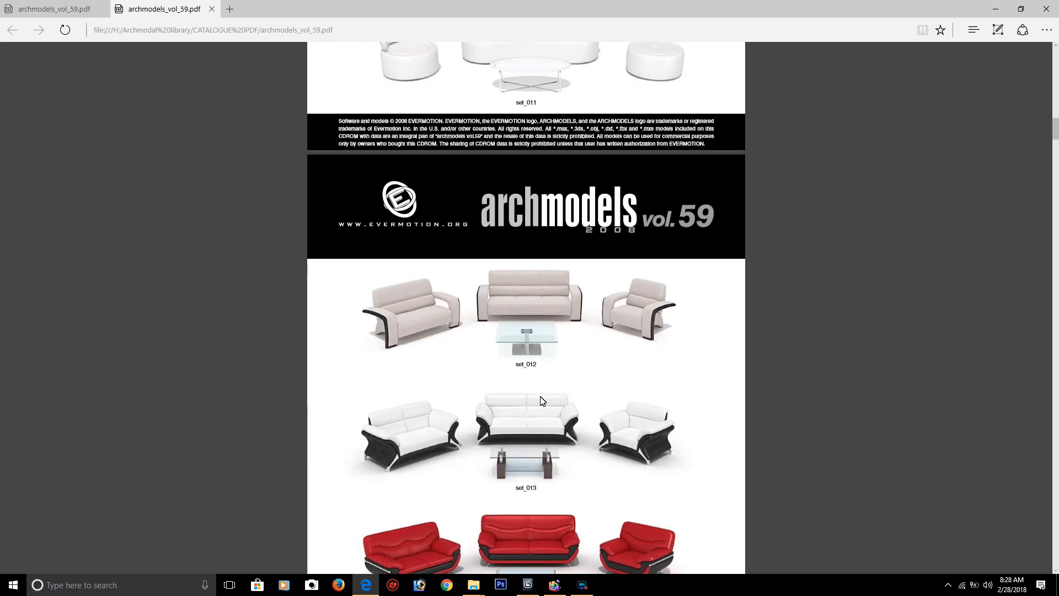
{"action": "scroll", "coordinate": [541, 403], "scroll_direction": "down", "scroll_amount": 1}
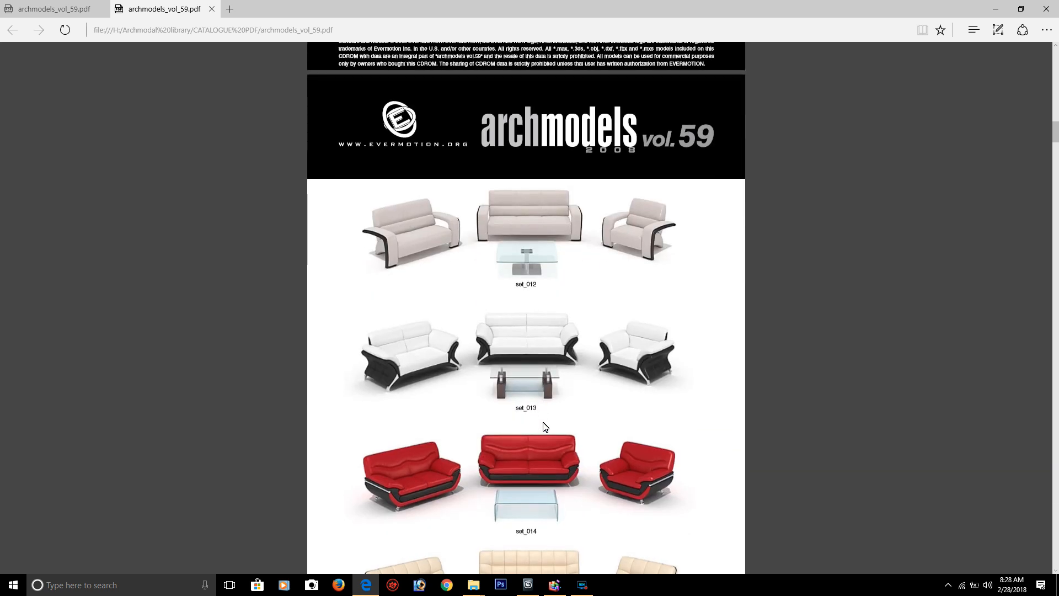
- Select scene file 013 in the Models folder and merge it into the empty 3ds Max scene
{"action": "left_click", "coordinate": [997, 15]}
{"action": "left_click", "coordinate": [159, 331]}
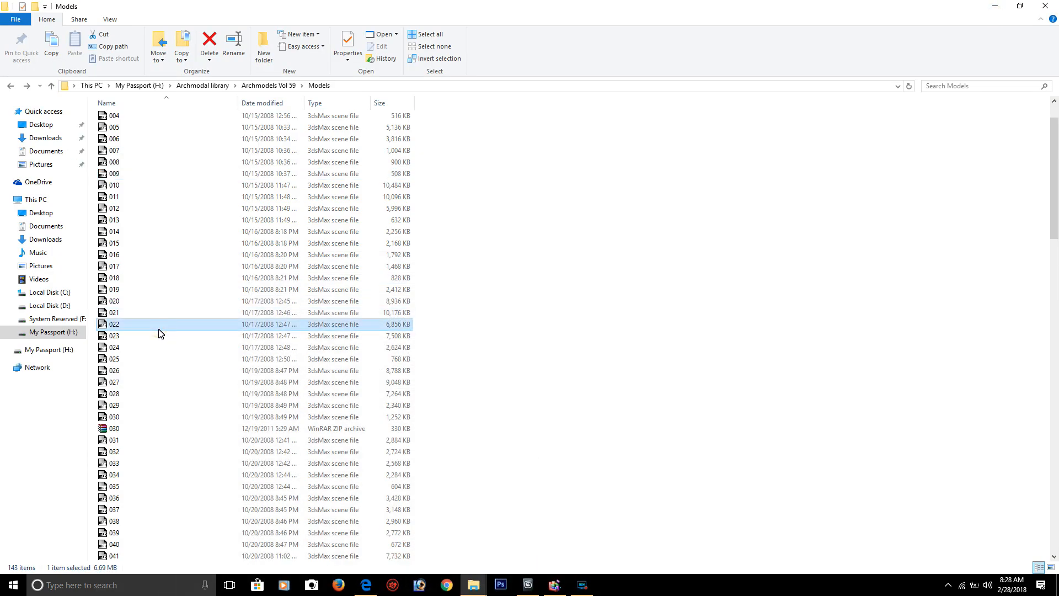
{"action": "type", "text": "013"}
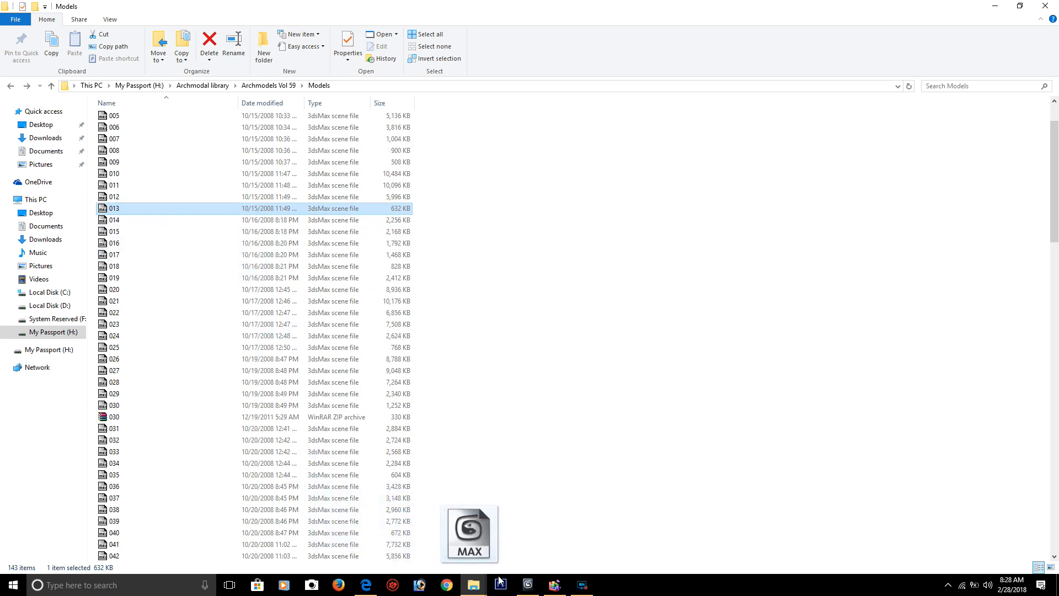
{"action": "left_click", "coordinate": [528, 585]}
{"action": "left_click_drag", "start_coordinate": [403, 317], "coordinate": [404, 316]}
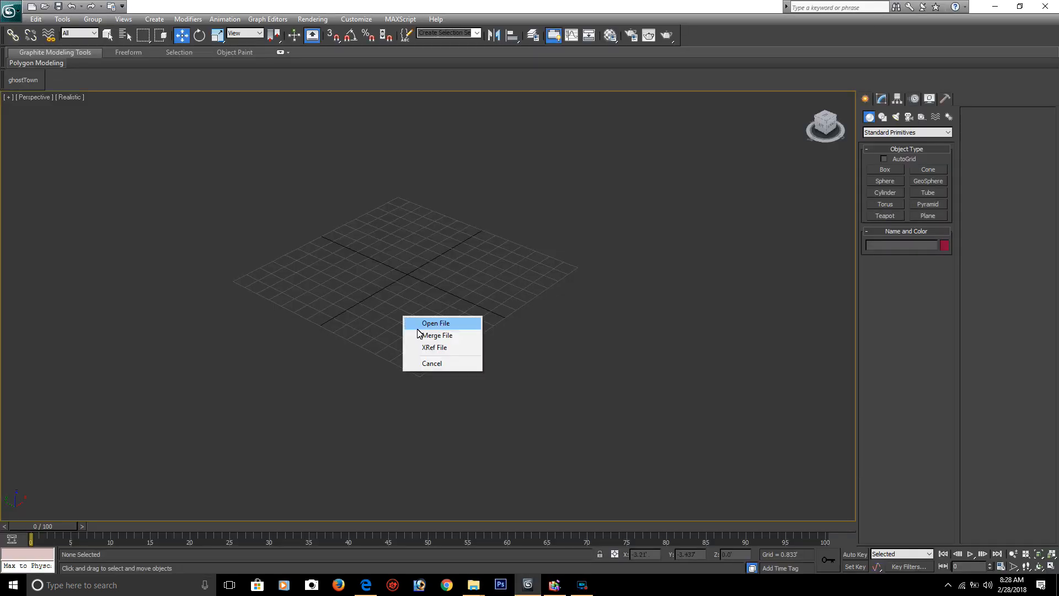
{"action": "left_click", "coordinate": [425, 335]}
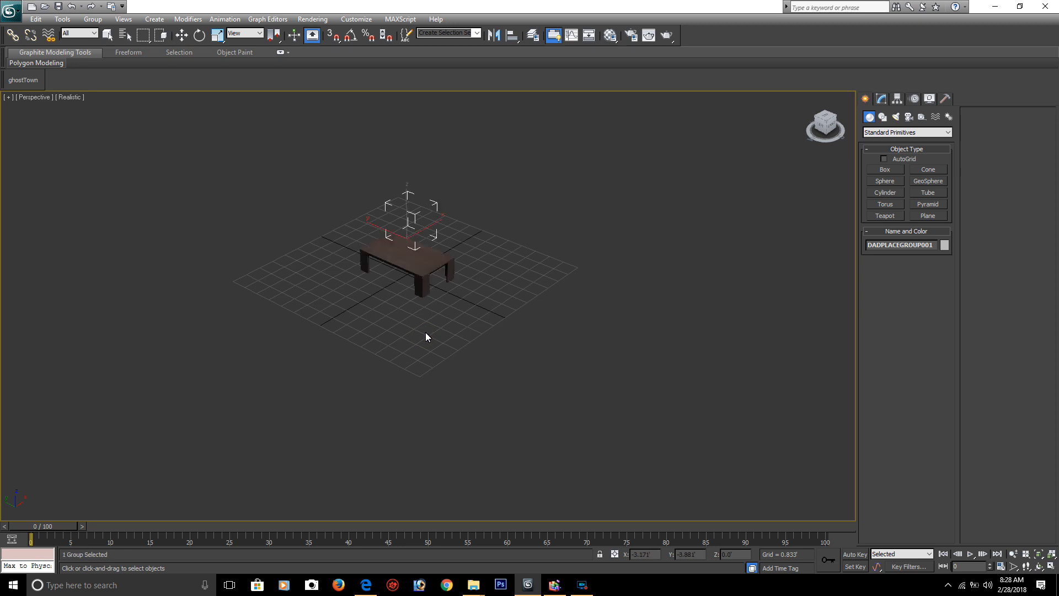
- Inspect the merged coffee table up close and delete it from the scene
{"action": "scroll", "coordinate": [392, 326], "scroll_direction": "up", "scroll_amount": 8}
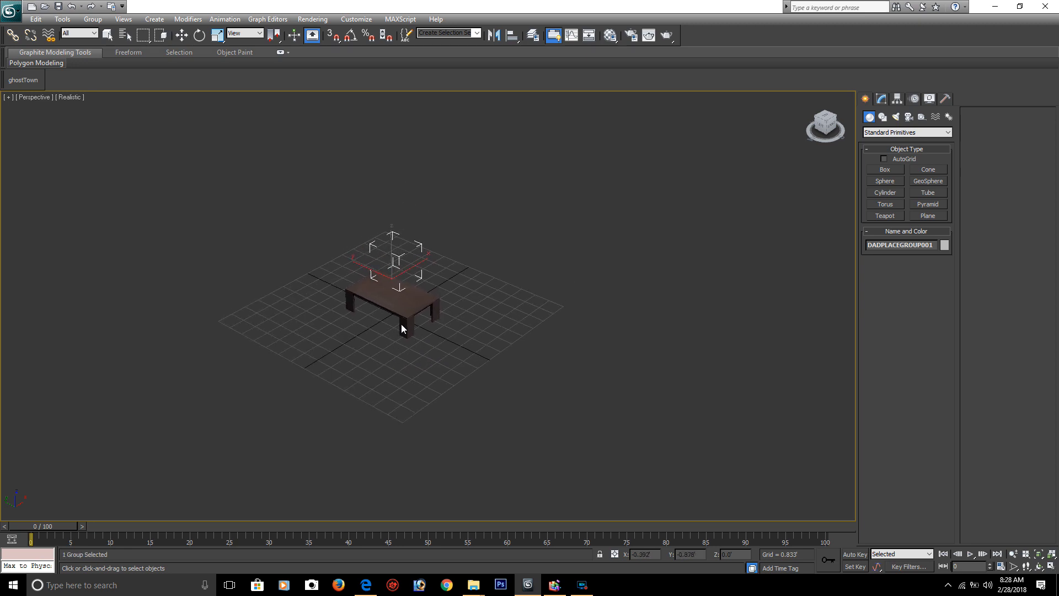
{"action": "middle_click_drag", "start_coordinate": [393, 338], "coordinate": [429, 306], "text": "alt"}
{"action": "left_click", "coordinate": [406, 328]}
{"action": "scroll", "coordinate": [408, 330], "scroll_direction": "down", "scroll_amount": 3}
{"action": "middle_click_drag", "start_coordinate": [419, 342], "coordinate": [379, 392], "text": "alt"}
{"action": "key", "text": "Delete"}
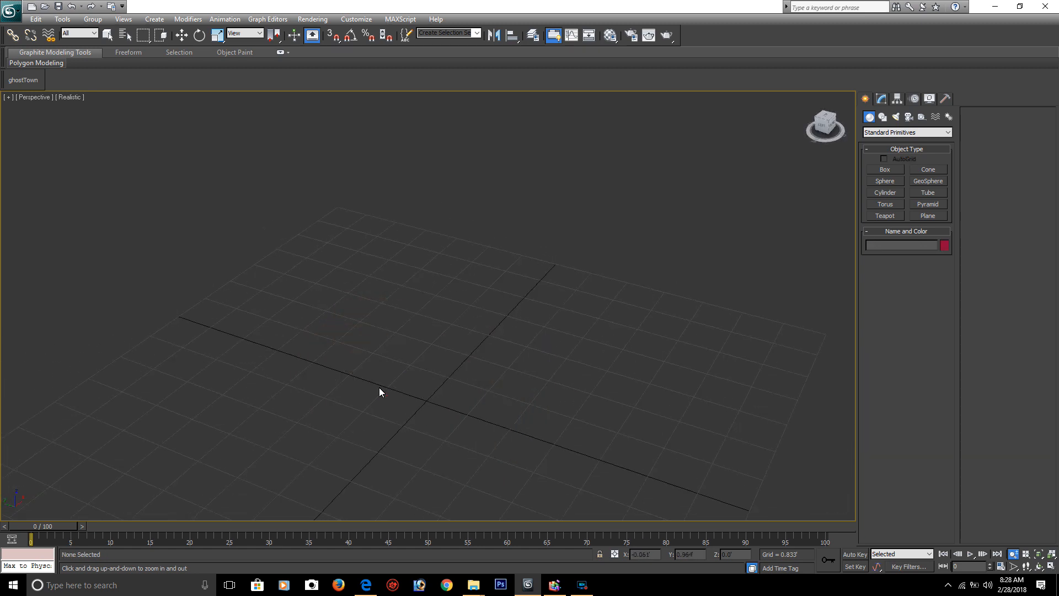
- Start merging a file and browse to My Passport (H:), Archmodal library, Archmodels Vol 59, Models folder
{"action": "left_click", "coordinate": [10, 10]}
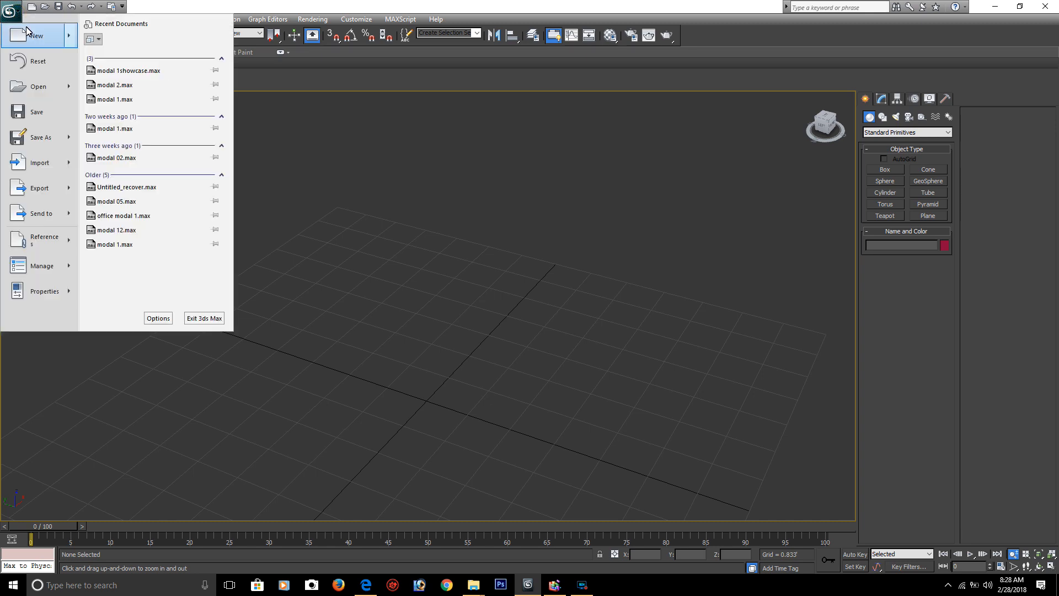
{"action": "mouse_move", "coordinate": [74, 173]}
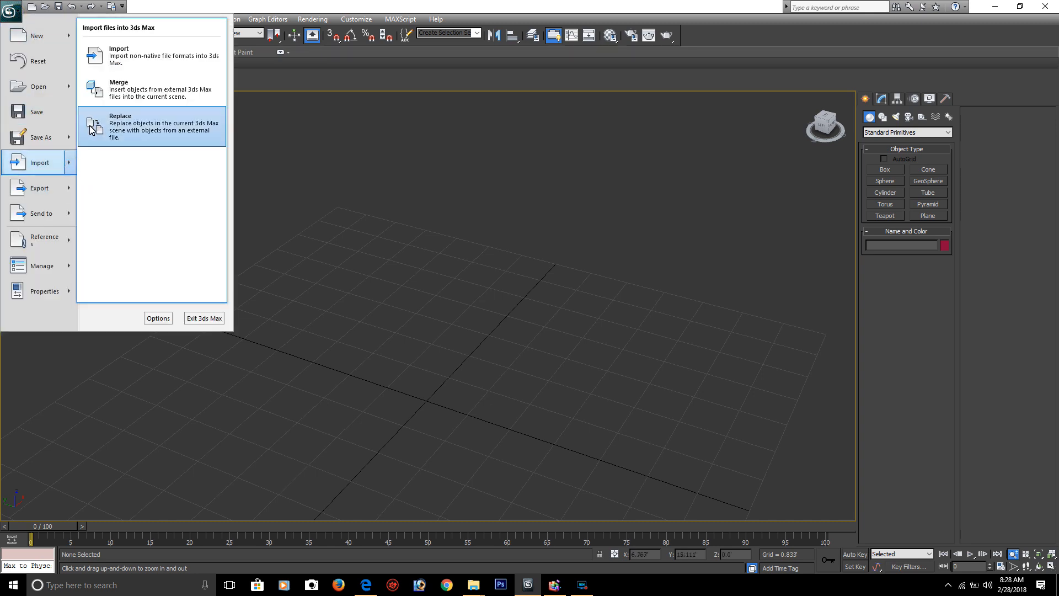
{"action": "left_click", "coordinate": [107, 89]}
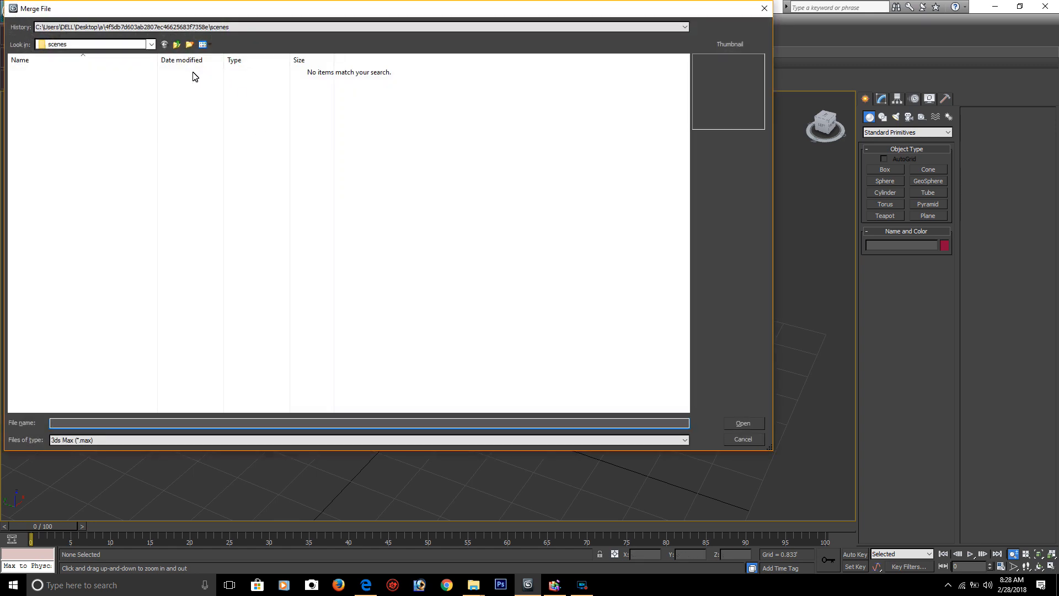
{"action": "left_click", "coordinate": [131, 44]}
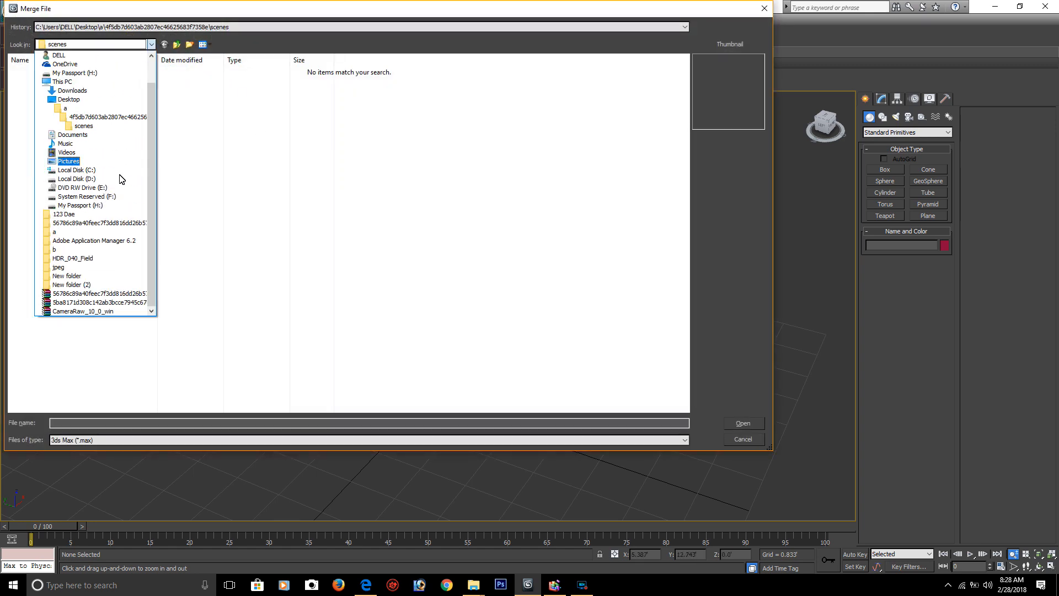
{"action": "left_click", "coordinate": [123, 205]}
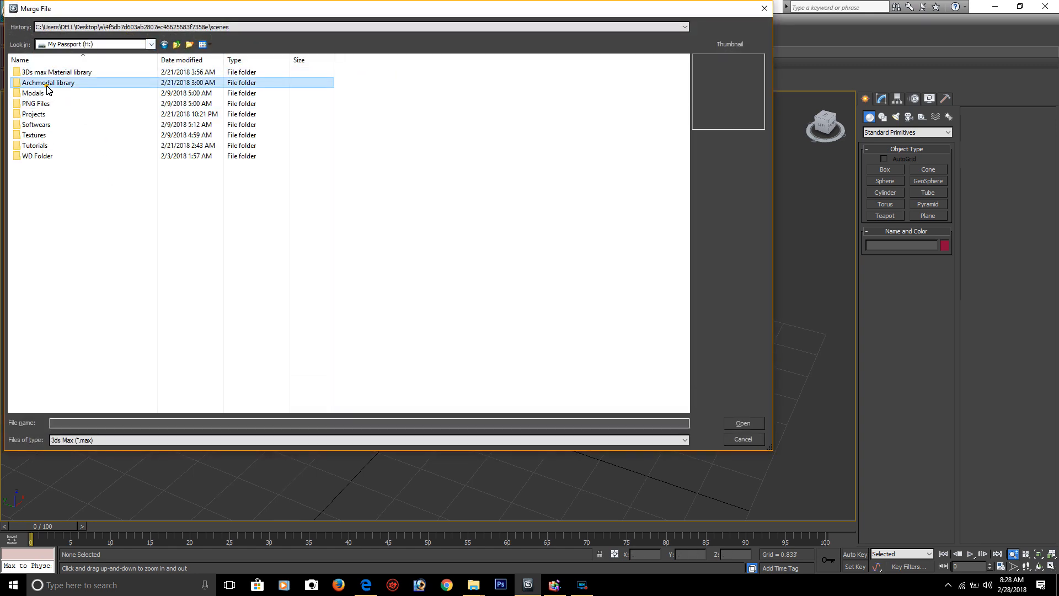
{"action": "double_click", "coordinate": [49, 83]}
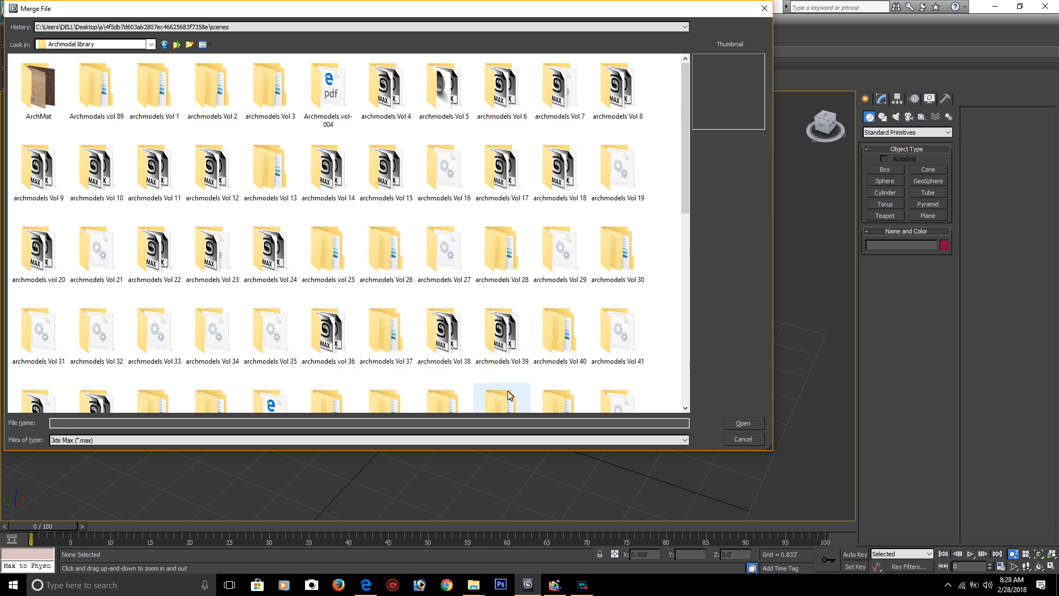
{"action": "scroll", "coordinate": [500, 391], "scroll_direction": "down", "scroll_amount": 2}
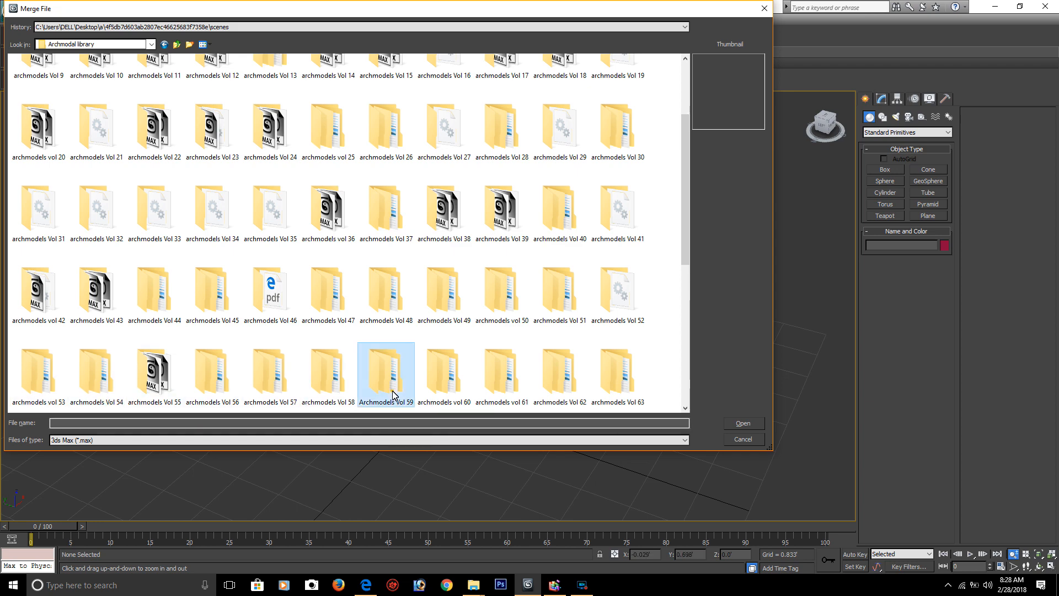
{"action": "double_click", "coordinate": [372, 405]}
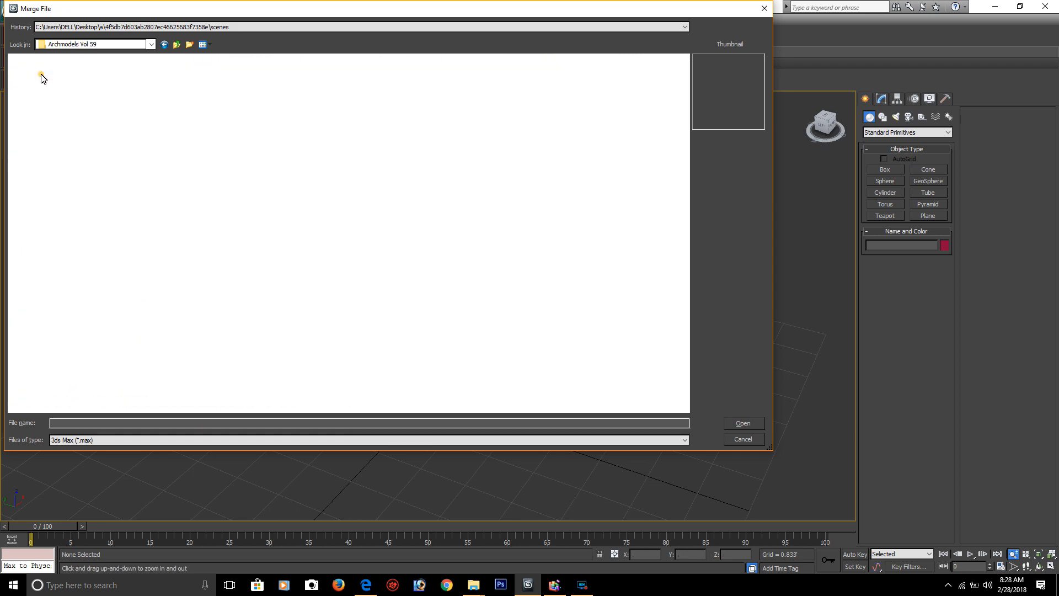
{"action": "double_click", "coordinate": [31, 71]}
- Select scene file 013 in the Merge File list to preview its thumbnail
{"action": "left_click", "coordinate": [78, 135]}
{"action": "key", "text": "Down"}
{"action": "key", "text": "Down"}
{"action": "key", "text": "Down"}
{"action": "key", "text": "Down"}
{"action": "key", "text": "Down"}
{"action": "key", "text": "Down"}
{"action": "key", "text": "Down"}
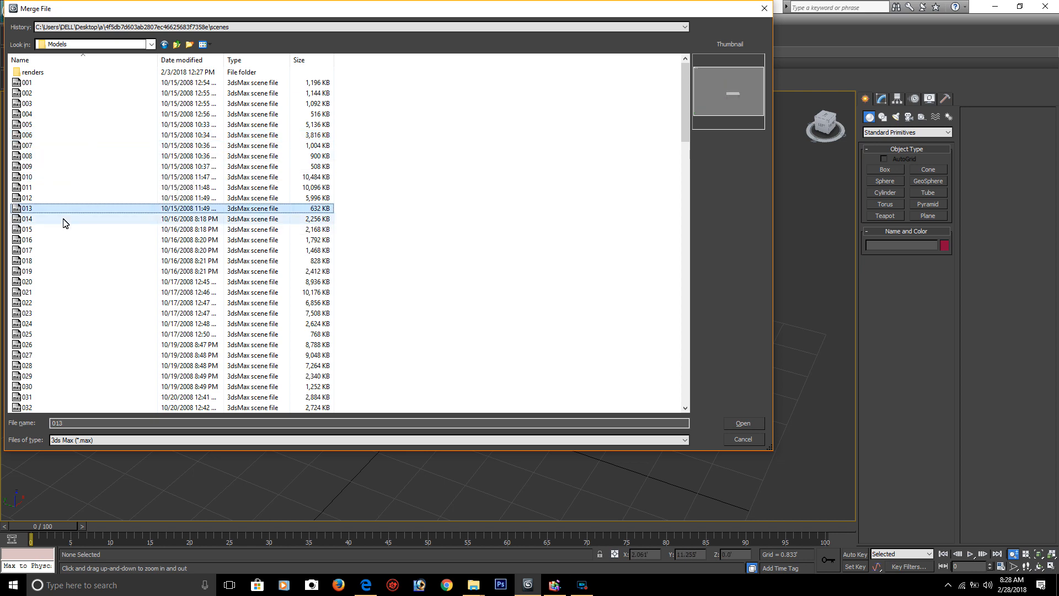
- Merge all objects from set_013 into the scene and select the middle sofa of the merged set
{"action": "scroll", "coordinate": [54, 222], "scroll_direction": "down", "scroll_amount": 2}
{"action": "key", "text": "s"}
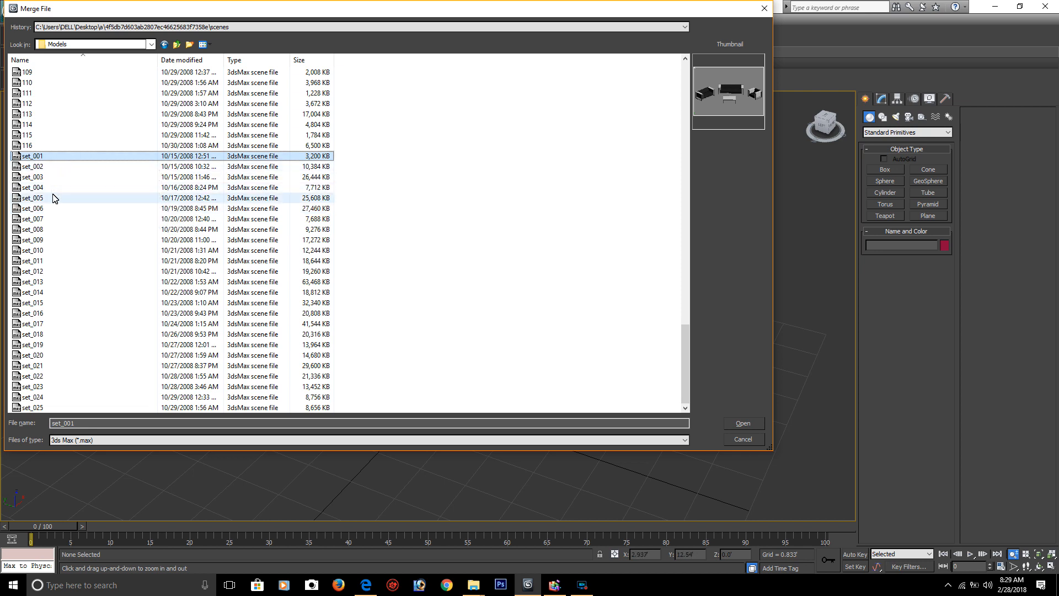
{"action": "left_click", "coordinate": [58, 284]}
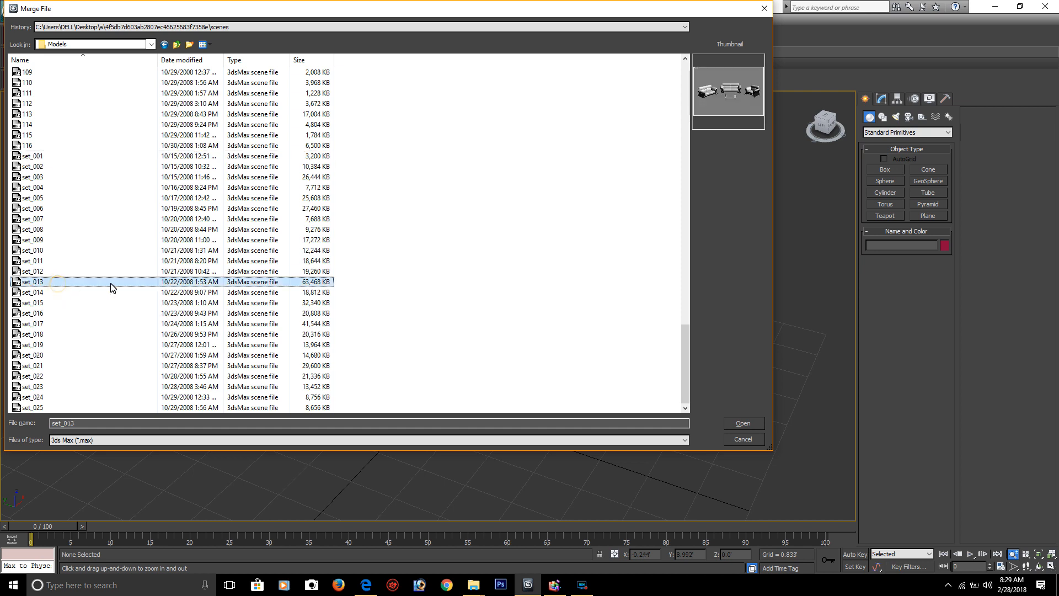
{"action": "left_click", "coordinate": [756, 421]}
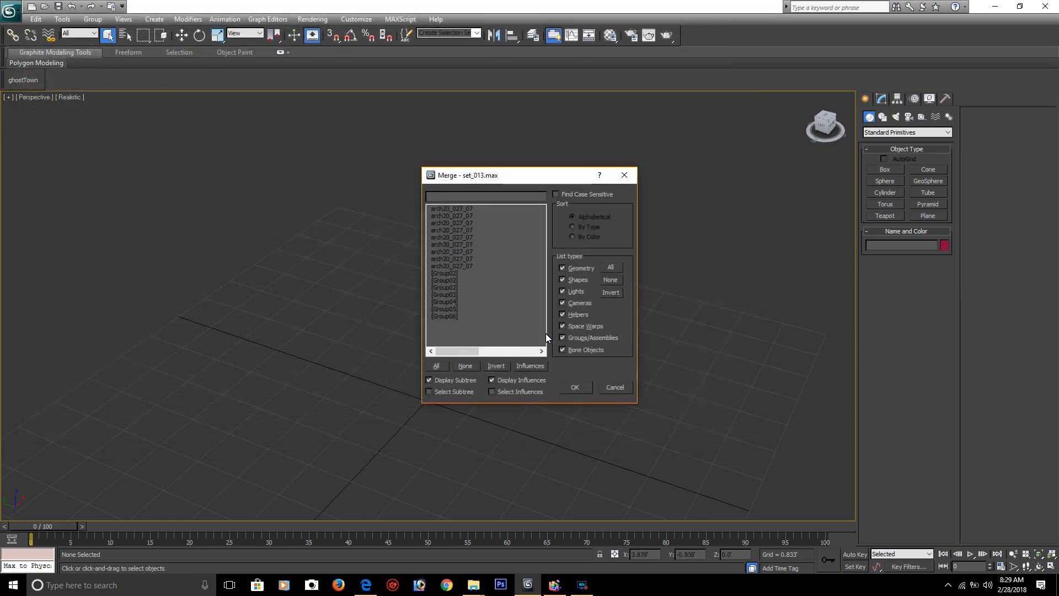
{"action": "left_click", "coordinate": [443, 369]}
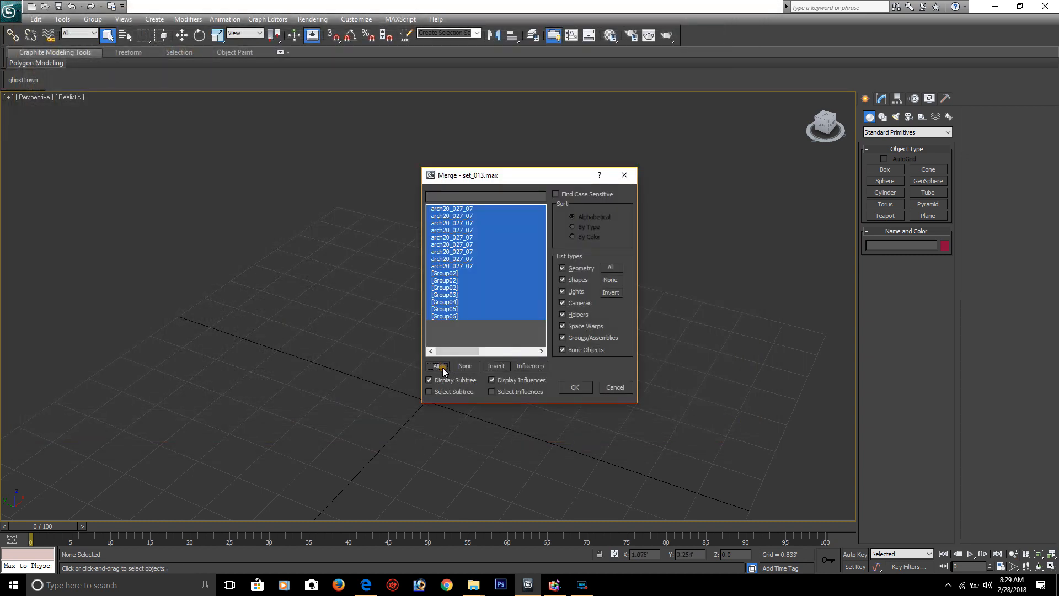
{"action": "left_click", "coordinate": [574, 387]}
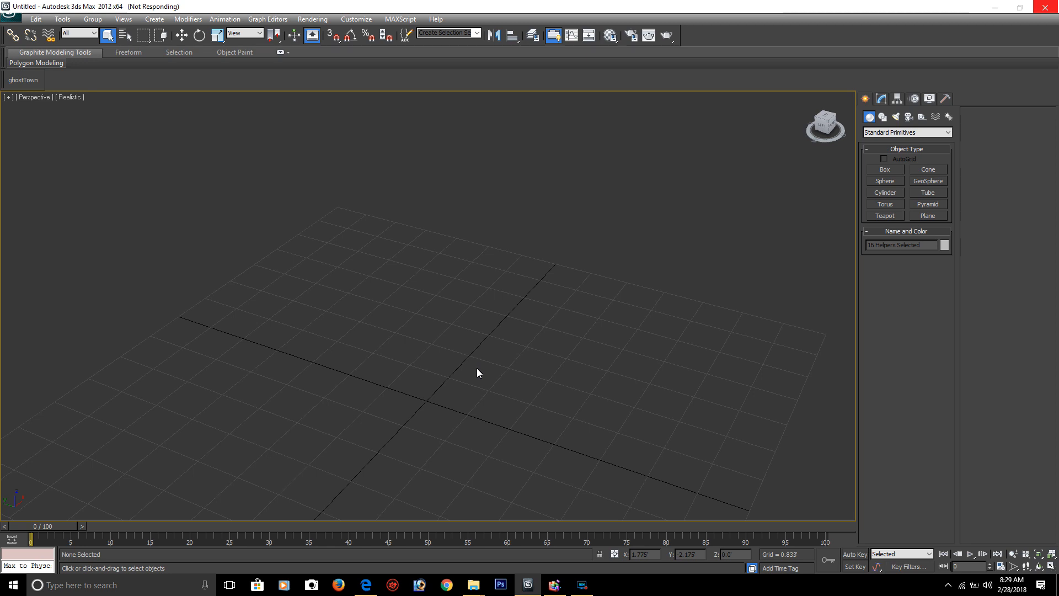
{"action": "mouse_move", "coordinate": [470, 332]}
{"action": "middle_mouse_down", "text": "alt"}
{"action": "mouse_move", "coordinate": [471, 322]}
{"action": "mouse_move", "coordinate": [494, 340]}
{"action": "mouse_move", "coordinate": [451, 339]}
{"action": "middle_mouse_up", "text": "alt"}
{"action": "key", "text": "shift+z"}
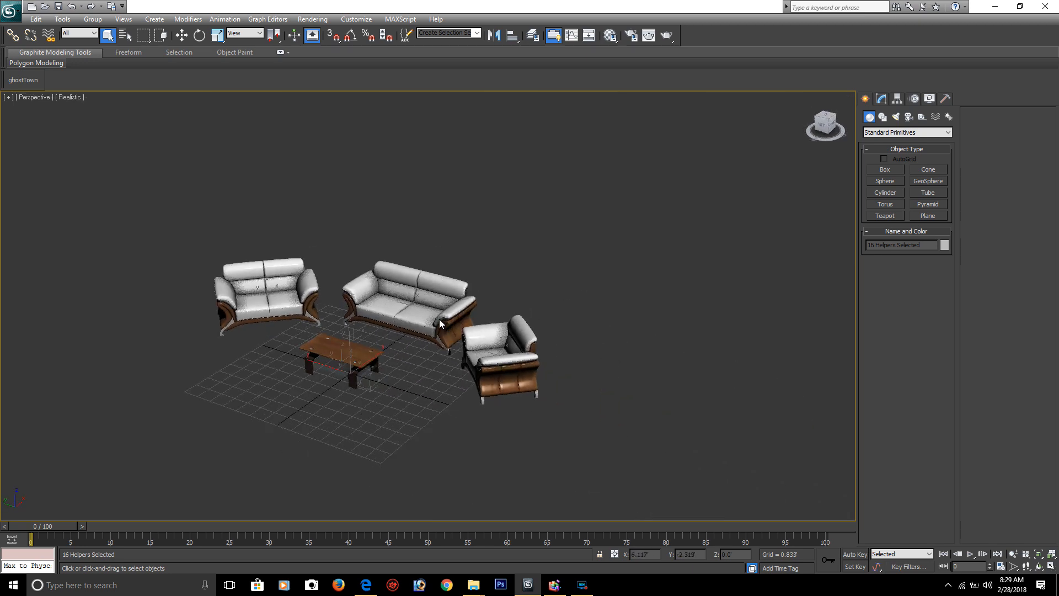
{"action": "left_click", "coordinate": [471, 326]}
{"action": "middle_click_drag", "start_coordinate": [472, 325], "coordinate": [552, 256]}
- Switch to the archmodels_vol_59.pdf catalogue and look for another furniture set, going back to set_009
{"action": "left_click", "coordinate": [373, 586]}
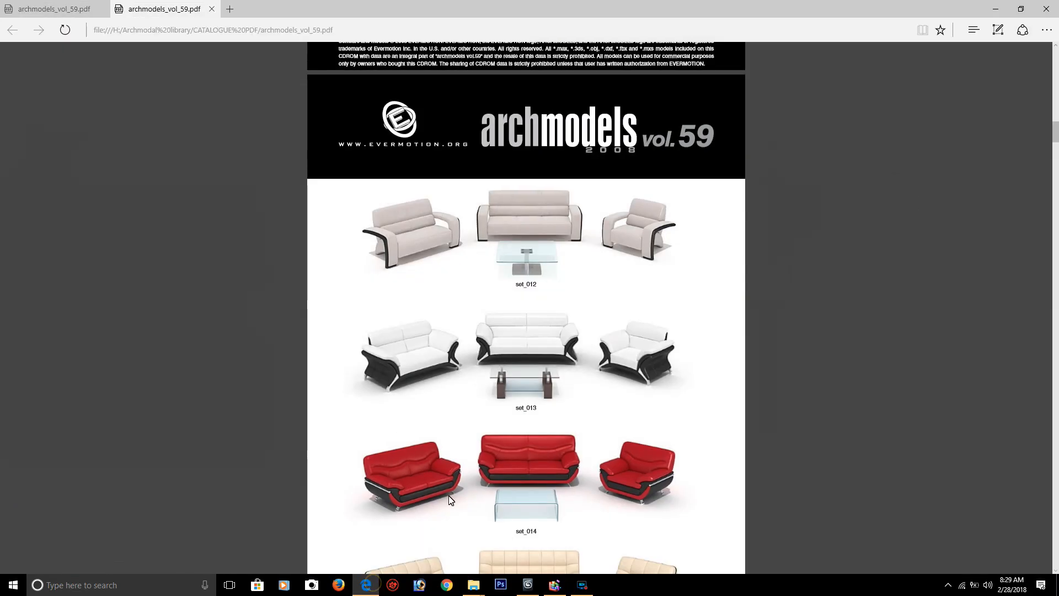
{"action": "scroll", "coordinate": [499, 375], "scroll_direction": "down", "scroll_amount": 5}
{"action": "scroll", "coordinate": [499, 376], "scroll_direction": "up", "scroll_amount": 12}
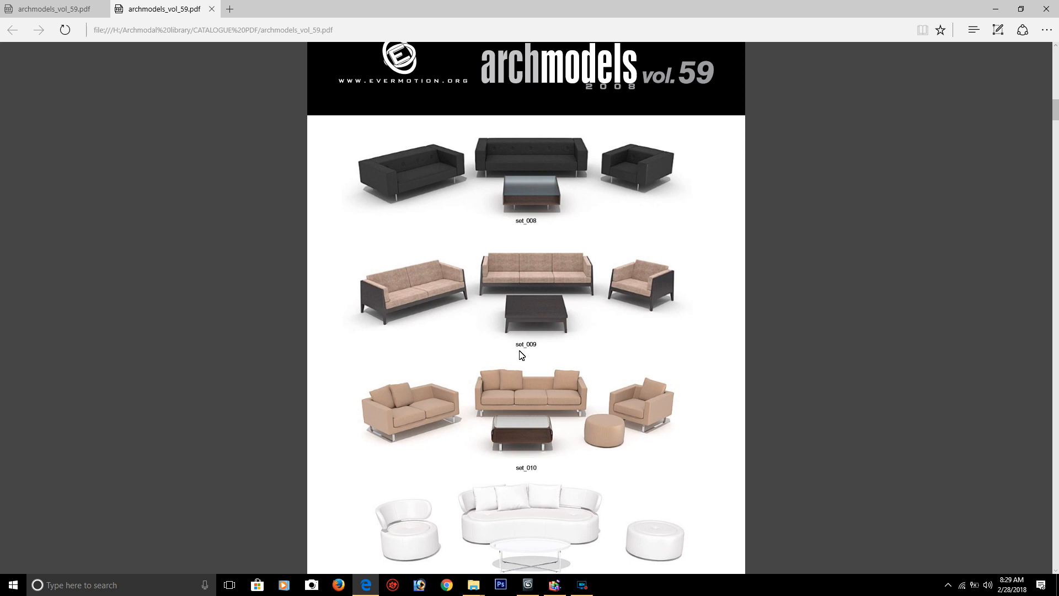
- Return to 3ds Max and open set_009 from the Models folder as the file to merge
{"action": "left_click", "coordinate": [995, 9]}
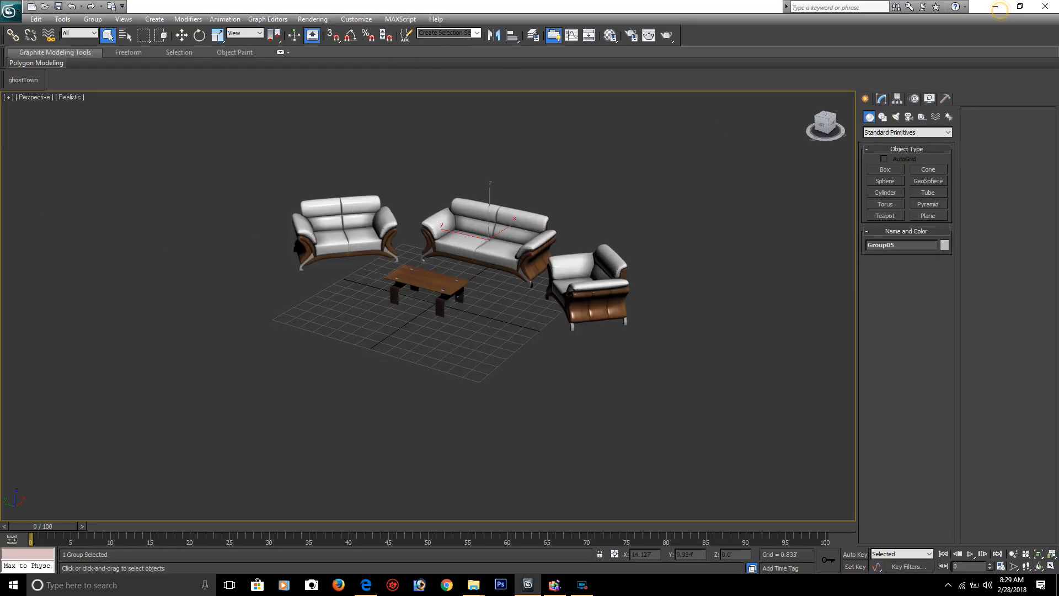
{"action": "left_click", "coordinate": [18, 20]}
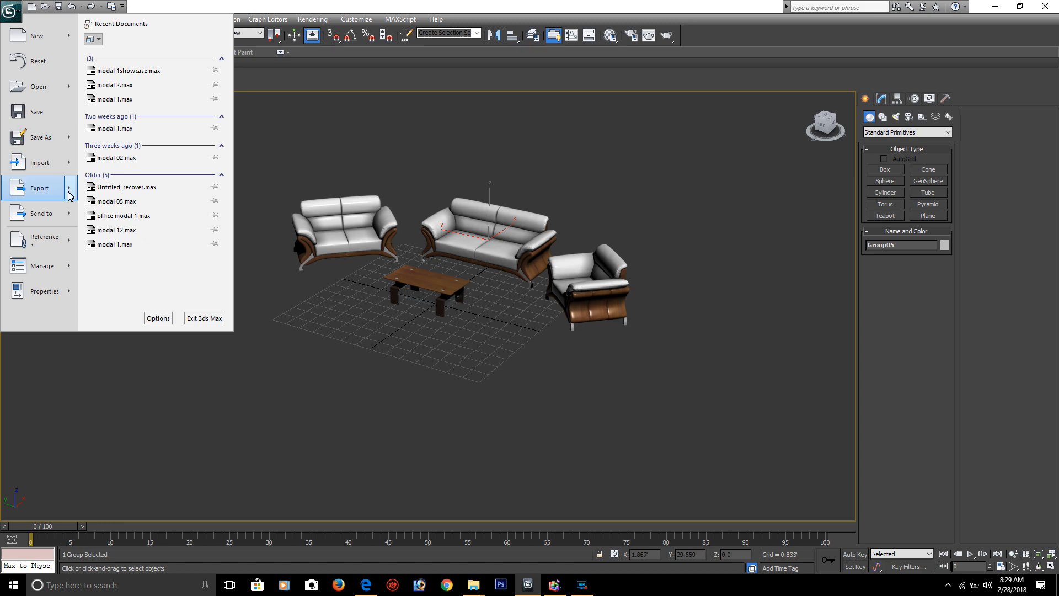
{"action": "mouse_move", "coordinate": [70, 170]}
{"action": "left_click", "coordinate": [125, 86]}
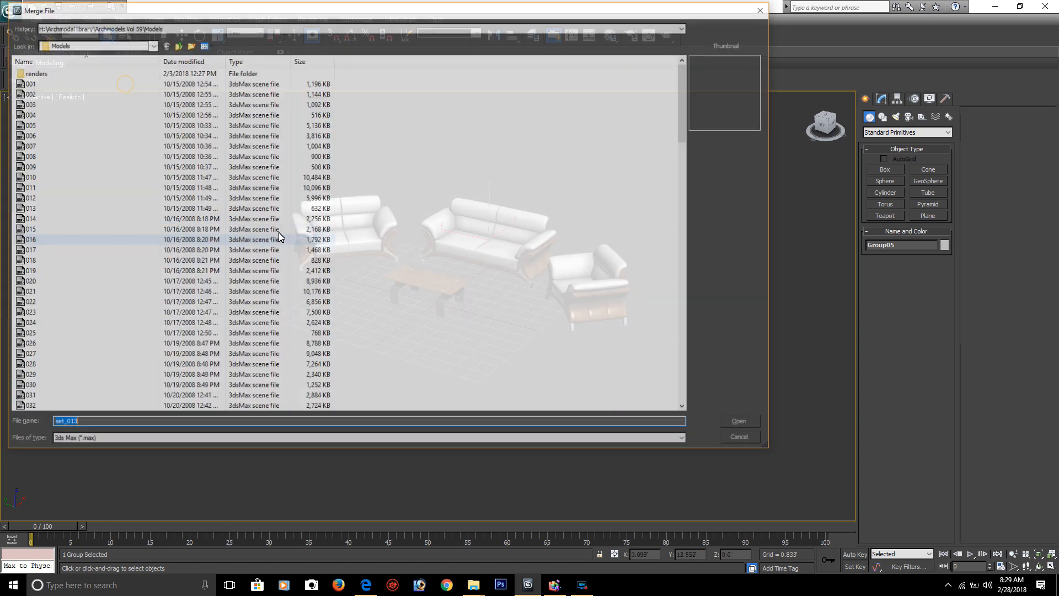
{"action": "left_click", "coordinate": [70, 251]}
{"action": "key", "text": "s"}
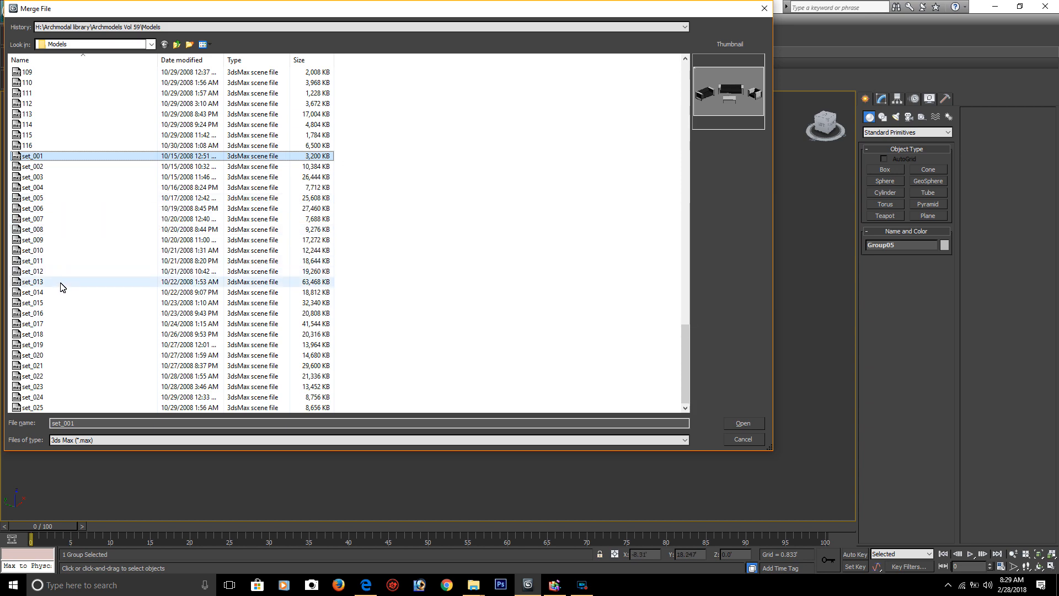
{"action": "left_click", "coordinate": [55, 241]}
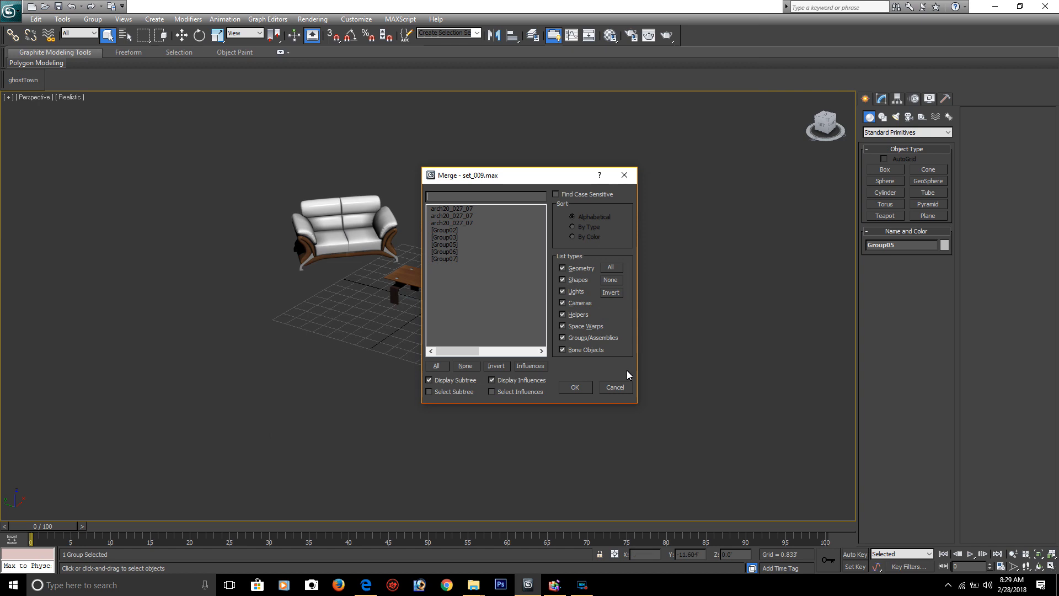
- Merge all objects listed in set_009.max, applying auto-rename to all duplicate object names
{"action": "left_click", "coordinate": [436, 366]}
{"action": "left_click", "coordinate": [581, 389]}
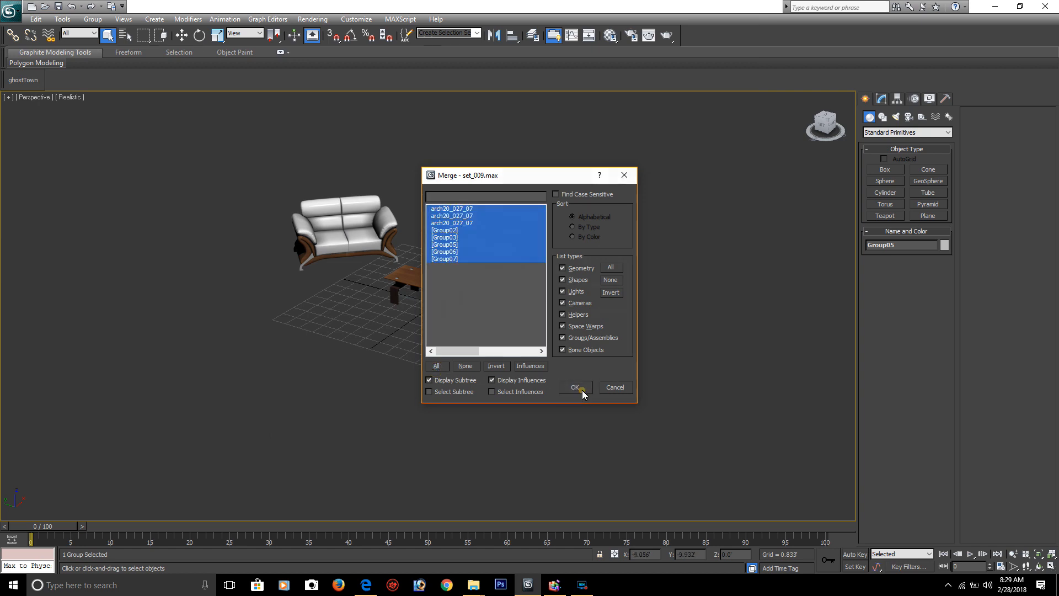
{"action": "left_click", "coordinate": [486, 308]}
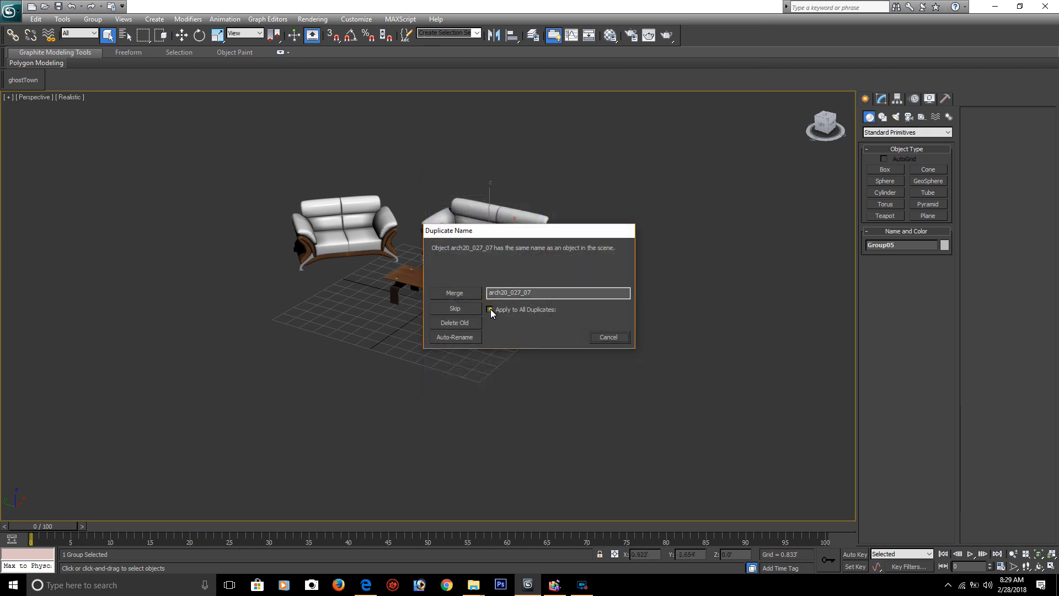
{"action": "left_click", "coordinate": [474, 336]}
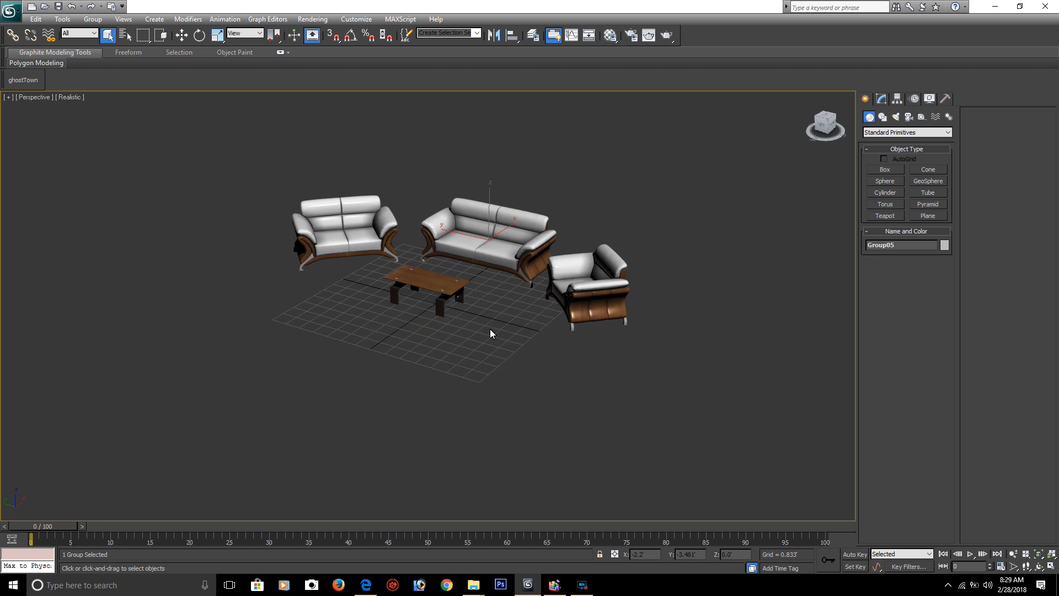
- Auto-rename the merged materials from set_009, applying the choice to all duplicate material names
{"action": "left_click", "coordinate": [514, 302]}
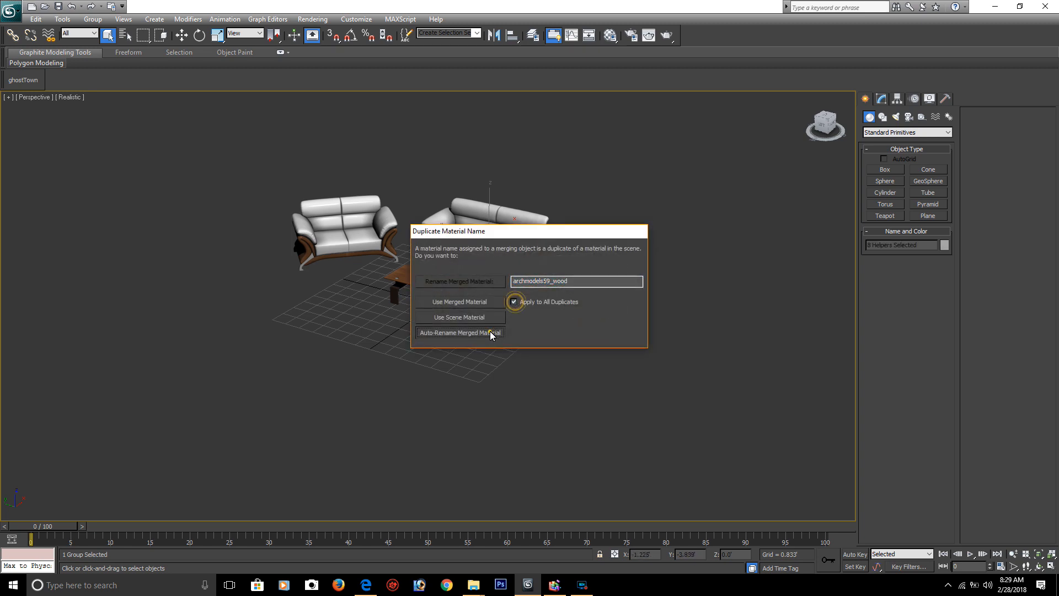
{"action": "left_click", "coordinate": [490, 332]}
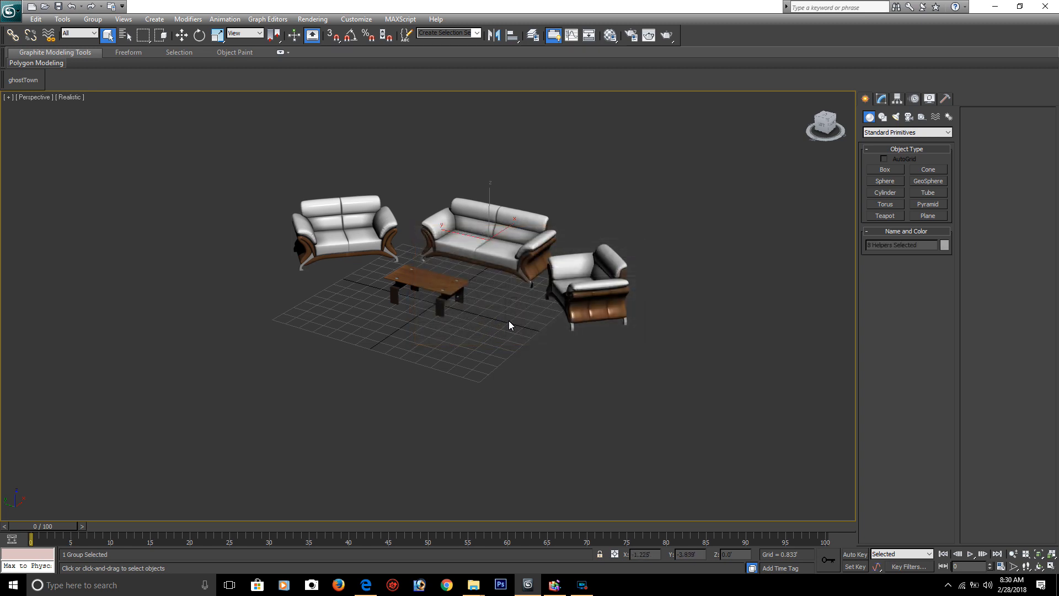
- Move the merged set_009 furniture away from the white sofa set to a clear area beside the grid
{"action": "middle_click_drag", "start_coordinate": [500, 322], "coordinate": [466, 317], "text": "alt"}
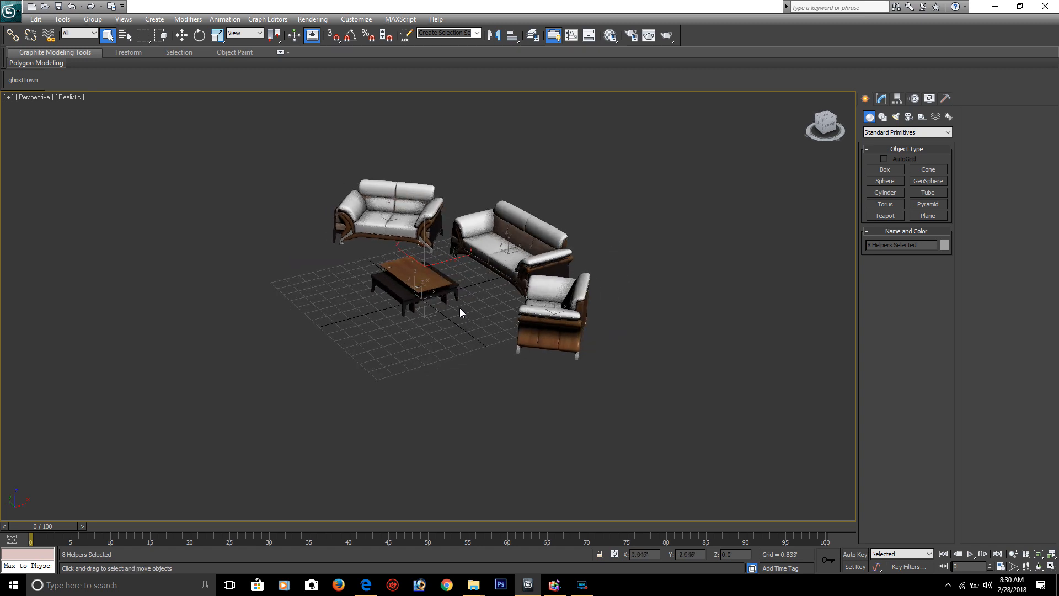
{"action": "key", "text": "w"}
{"action": "left_click_drag", "start_coordinate": [403, 294], "coordinate": [327, 332]}
- Rotate the set_009 furniture about its vertical axis beside the white sofa set
{"action": "key", "text": "e"}
{"action": "left_click_drag", "start_coordinate": [259, 345], "coordinate": [398, 345]}
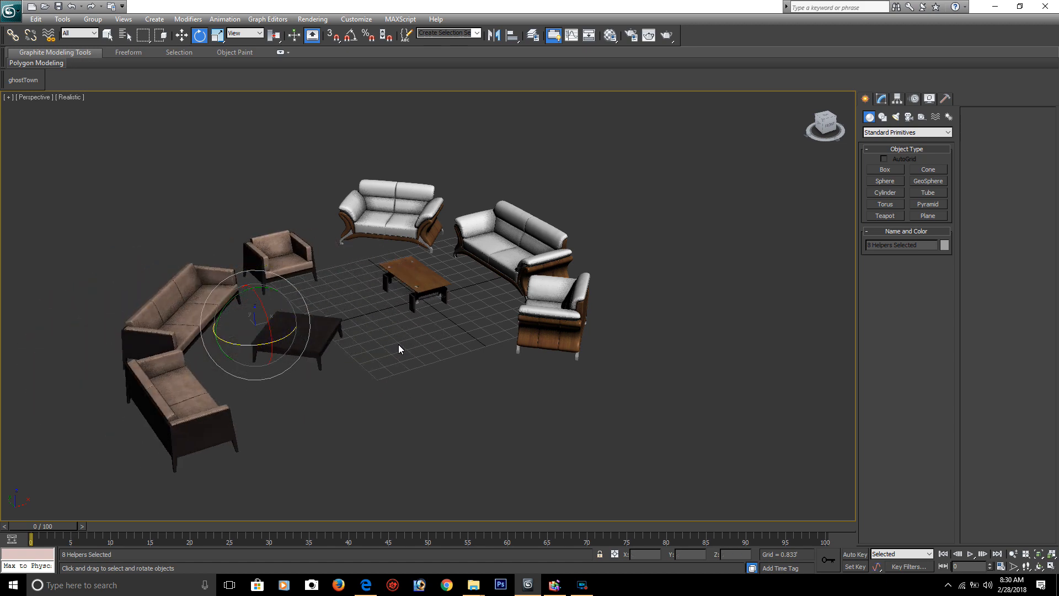
{"action": "scroll", "coordinate": [546, 320], "scroll_direction": "up", "scroll_amount": 5}
{"action": "middle_click_drag", "start_coordinate": [504, 310], "coordinate": [522, 340], "text": "alt"}
{"action": "key", "text": "alt+x"}
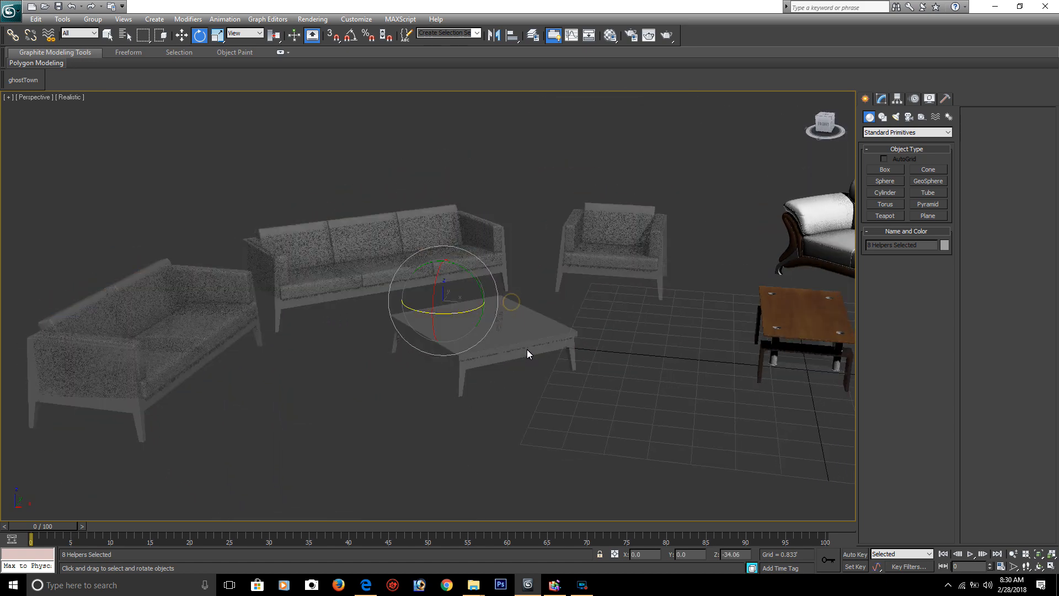
{"action": "key", "text": "ctrl+z"}
{"action": "key", "text": "alt+x"}
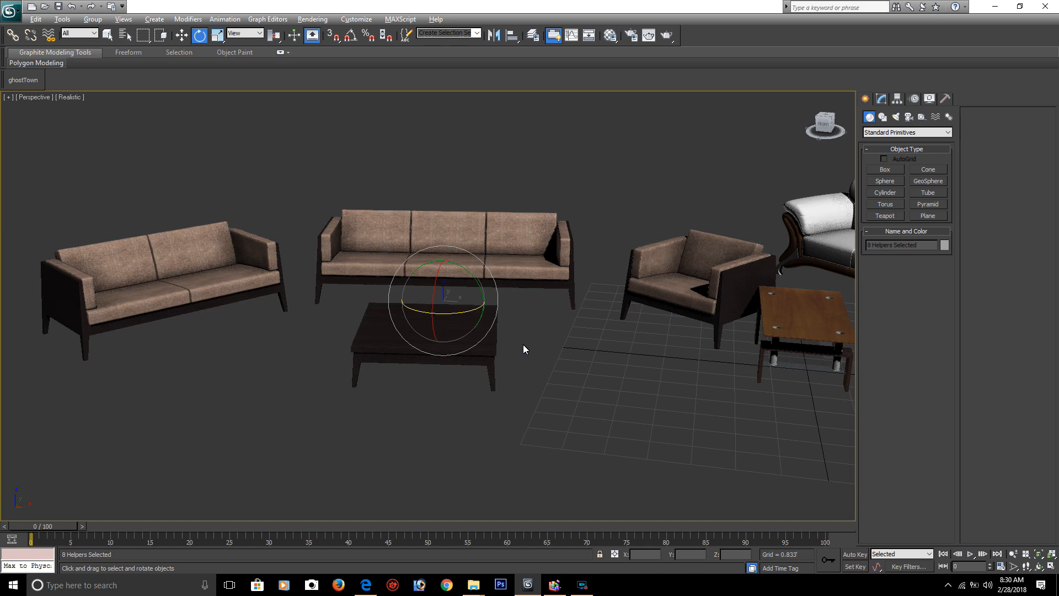
- Examine both merged furniture sets and their textures from several angles and distances
{"action": "key", "text": "alt+z"}
{"action": "left_click_drag", "start_coordinate": [544, 320], "coordinate": [525, 356]}
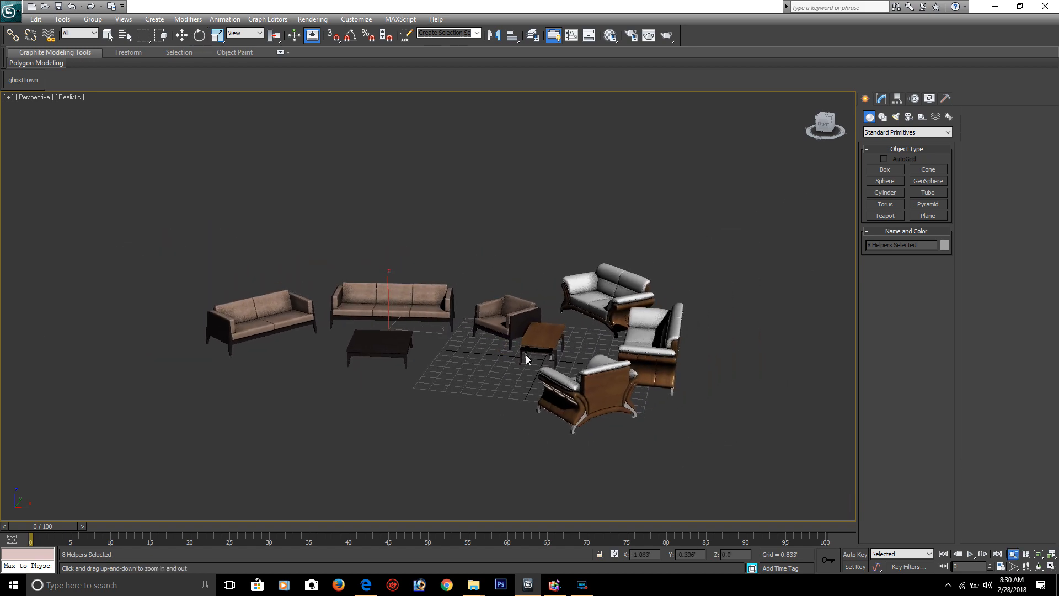
{"action": "scroll", "coordinate": [525, 356], "scroll_direction": "up", "scroll_amount": 5}
{"action": "mouse_move", "coordinate": [535, 344]}
{"action": "middle_mouse_down", "text": "alt"}
{"action": "mouse_move", "coordinate": [541, 331]}
{"action": "mouse_move", "coordinate": [544, 357]}
{"action": "mouse_move", "coordinate": [532, 343]}
{"action": "middle_mouse_up", "text": "alt"}
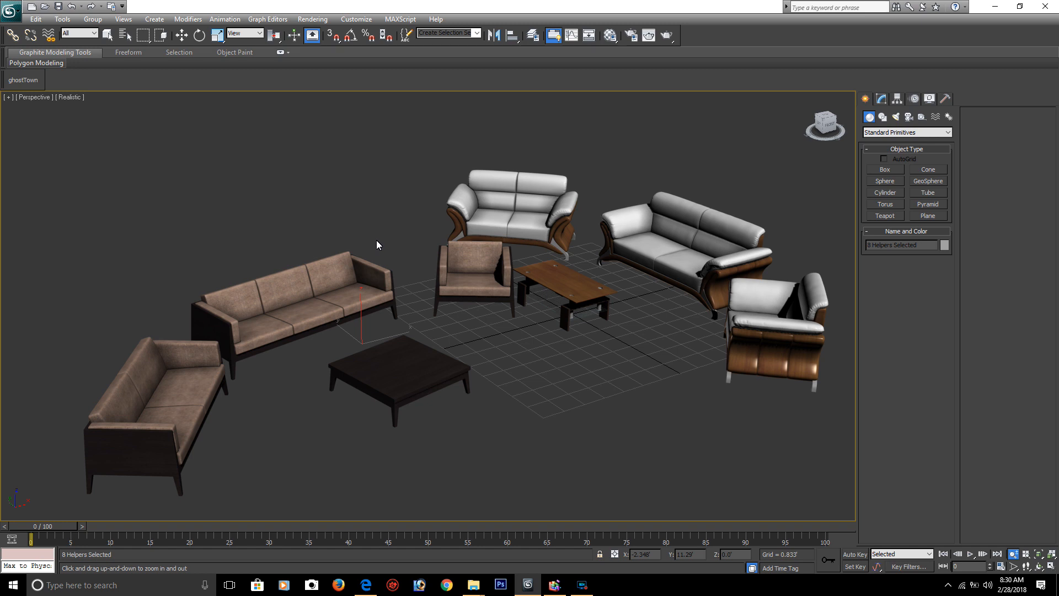
{"action": "middle_click_drag", "start_coordinate": [457, 302], "coordinate": [423, 279], "text": "alt"}
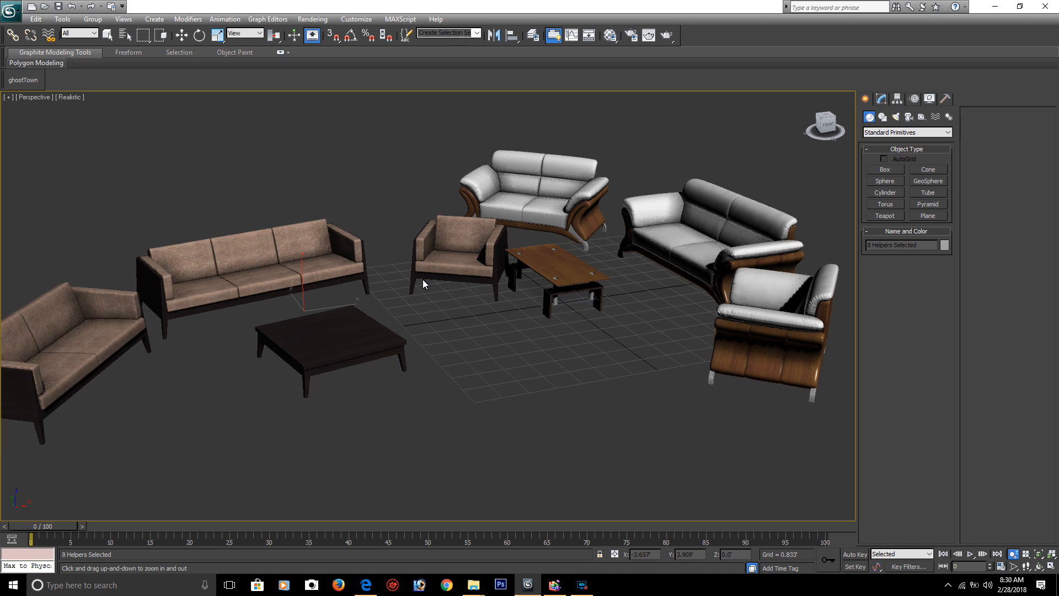
{"action": "middle_click_drag", "start_coordinate": [423, 278], "coordinate": [432, 250], "text": "ctrl+alt"}
{"action": "left_click_drag", "start_coordinate": [433, 251], "coordinate": [443, 233]}
{"action": "middle_click_drag", "start_coordinate": [641, 171], "coordinate": [281, 477]}
{"action": "left_click_drag", "start_coordinate": [563, 311], "coordinate": [575, 336]}
{"action": "middle_click_drag", "start_coordinate": [574, 336], "coordinate": [485, 358]}
{"action": "left_click_drag", "start_coordinate": [485, 359], "coordinate": [488, 310]}
{"action": "left_click_drag", "start_coordinate": [445, 378], "coordinate": [430, 395]}
{"action": "middle_click_drag", "start_coordinate": [462, 342], "coordinate": [621, 230]}
{"action": "middle_click_drag", "start_coordinate": [342, 336], "coordinate": [386, 358], "text": "alt"}
{"action": "middle_click_drag", "start_coordinate": [269, 309], "coordinate": [651, 358]}
{"action": "scroll", "coordinate": [316, 326], "scroll_direction": "down", "scroll_amount": 7}
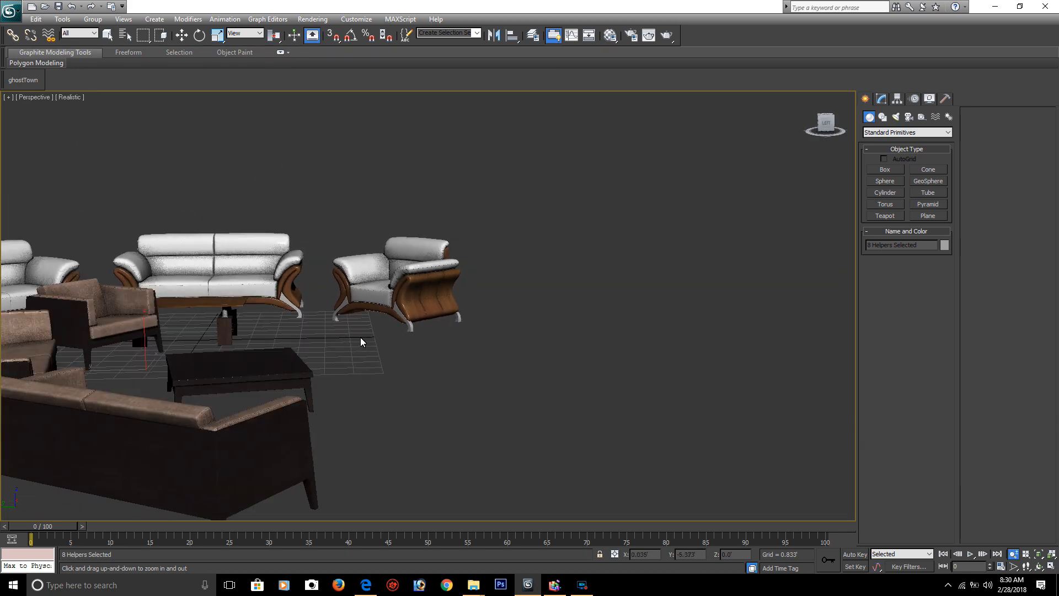
{"action": "middle_click_drag", "start_coordinate": [351, 346], "coordinate": [280, 339], "text": "alt"}
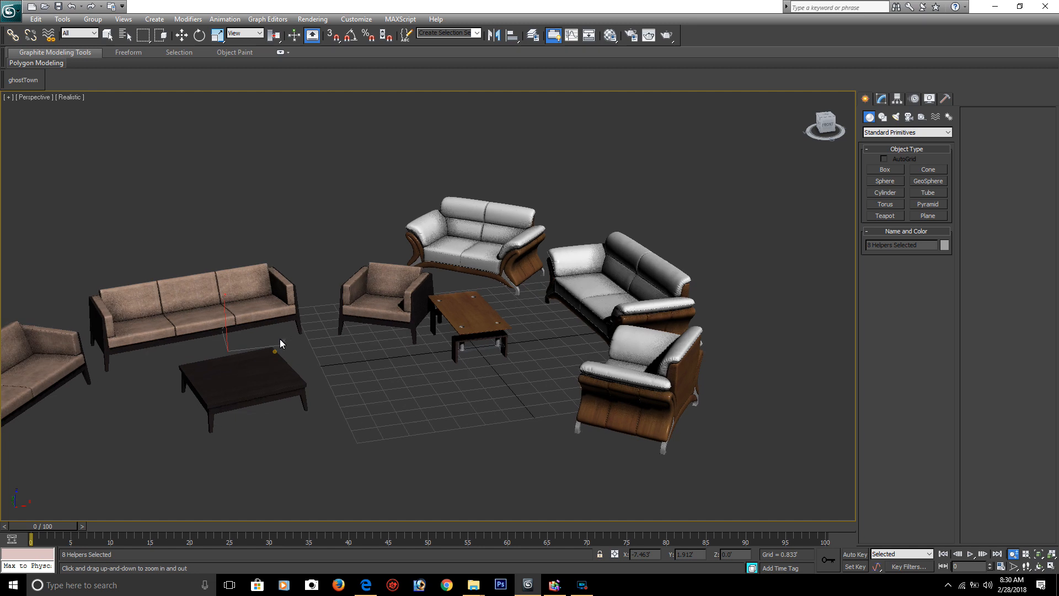
{"action": "scroll", "coordinate": [282, 337], "scroll_direction": "up", "scroll_amount": 2}
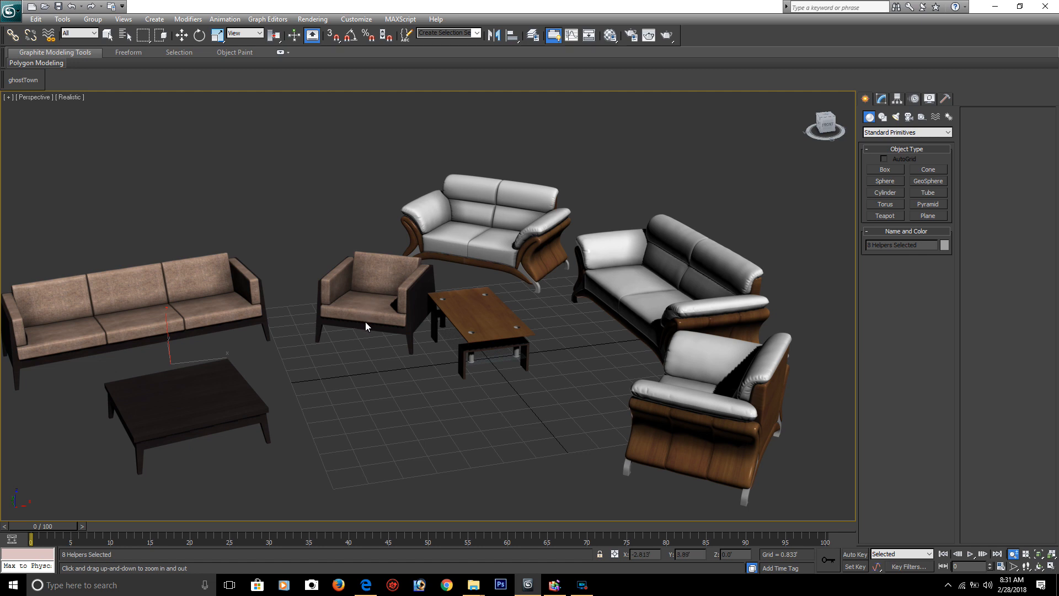
{"action": "scroll", "coordinate": [372, 304], "scroll_direction": "down", "scroll_amount": 2}
{"action": "scroll", "coordinate": [377, 296], "scroll_direction": "down", "scroll_amount": 2}
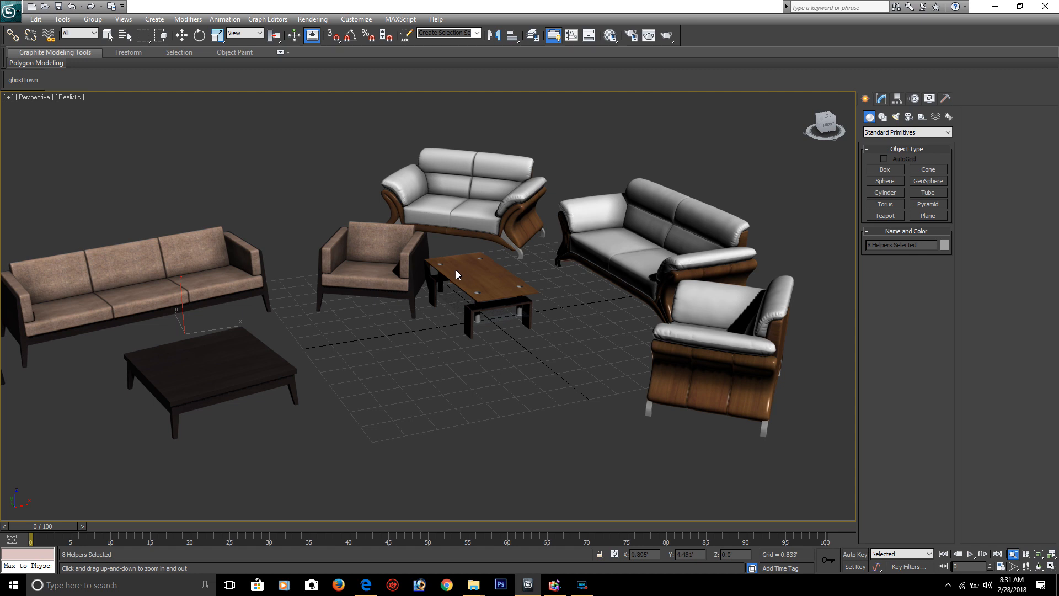
{"action": "scroll", "coordinate": [419, 286], "scroll_direction": "down", "scroll_amount": 3}
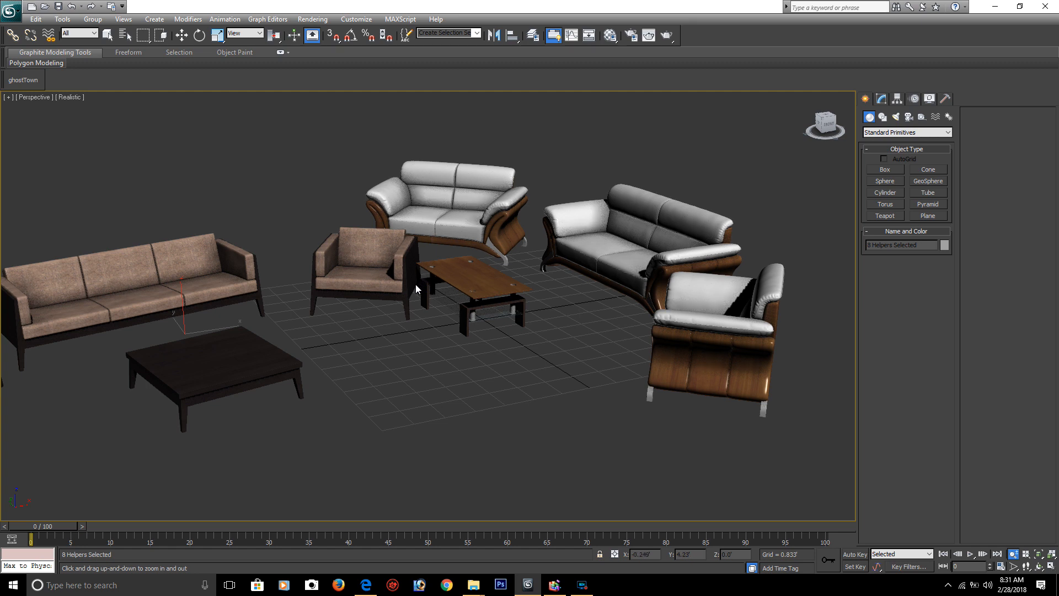
{"action": "middle_click_drag", "start_coordinate": [409, 285], "coordinate": [409, 283], "text": "alt"}
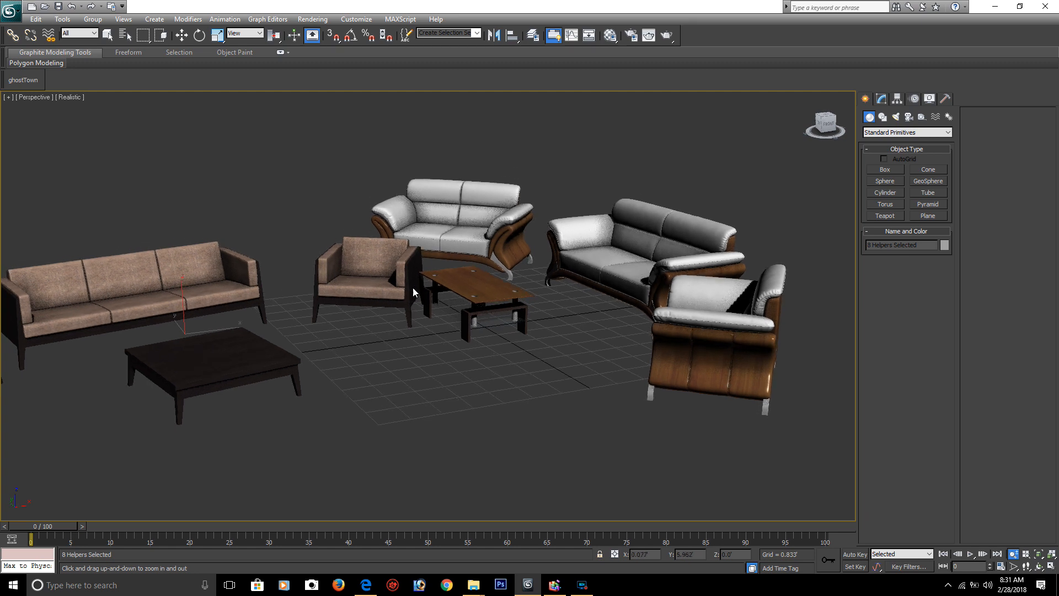
{"action": "left_click", "coordinate": [590, 589]}
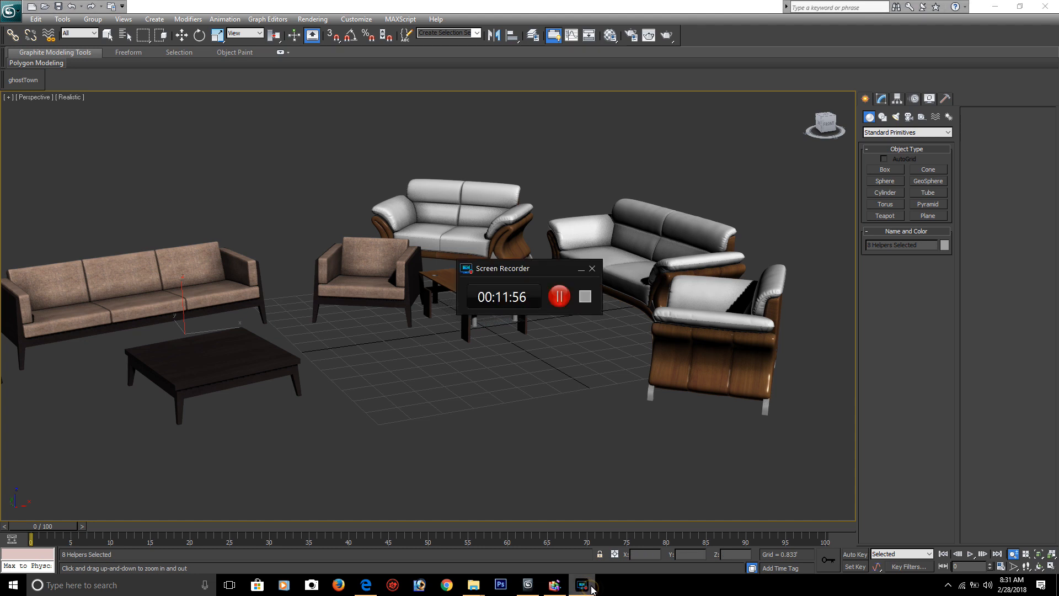